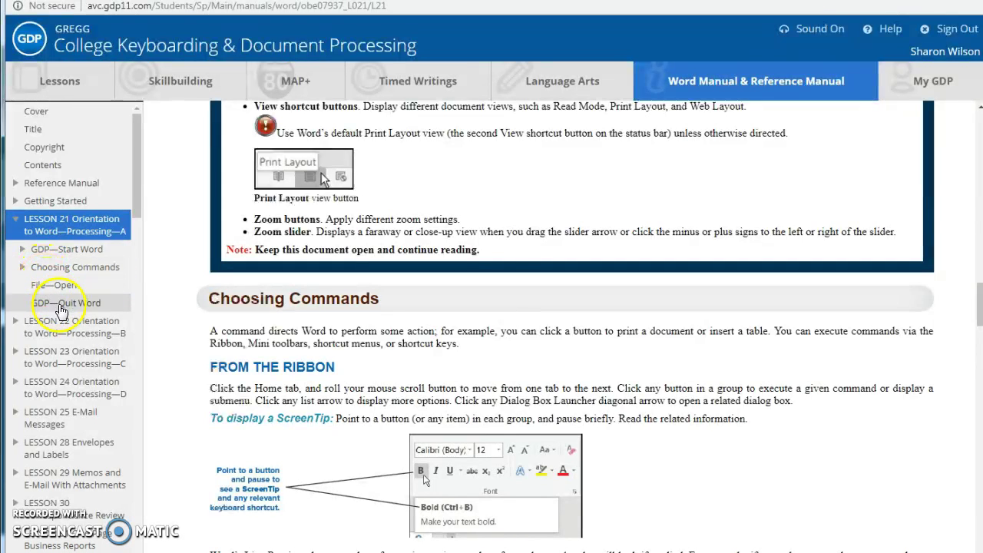
- Look through the Lesson 21 Word Manual page, including the screen element descriptions and the Choosing Commands section
scroll(473, 284, down, 7)
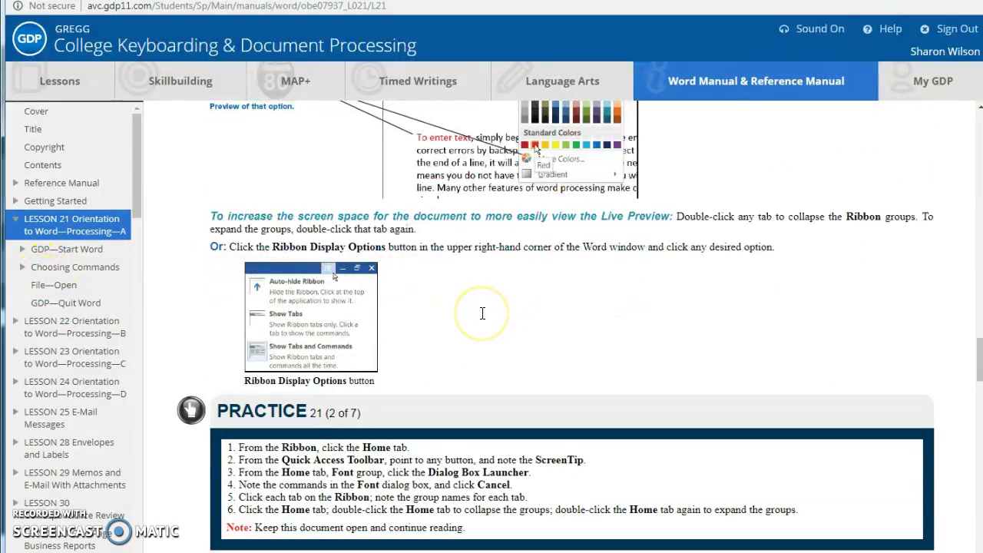
scroll(481, 311, down, 15)
scroll(480, 308, up, 6)
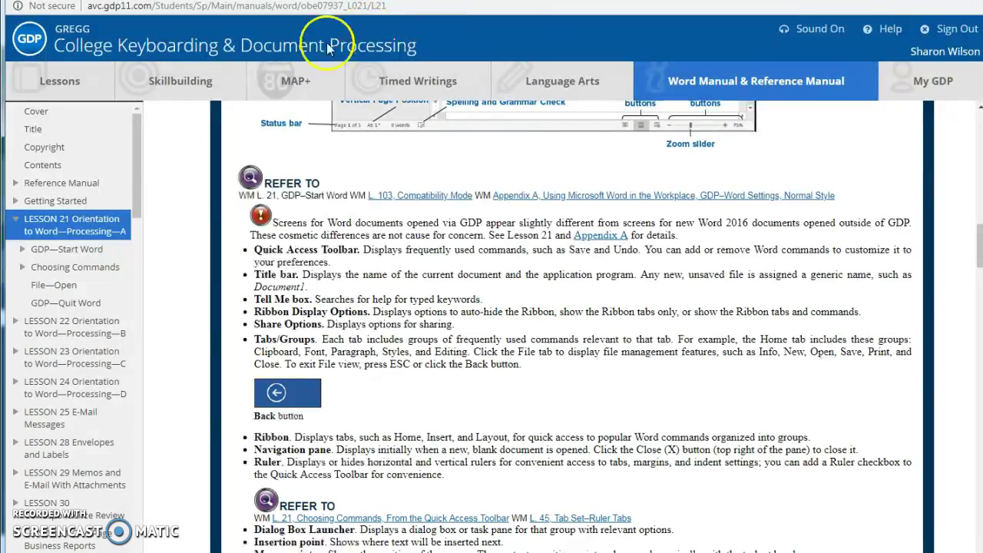
scroll(169, 245, down, 4)
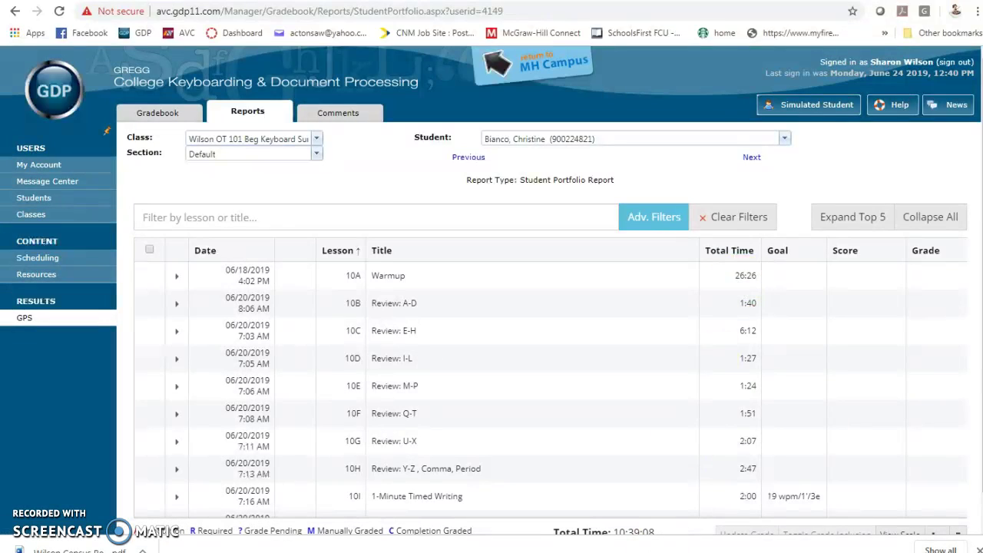
- Launch the simulated student view for the OT 101 Beg Keyboard Summer 2019 Default section
click(784, 108)
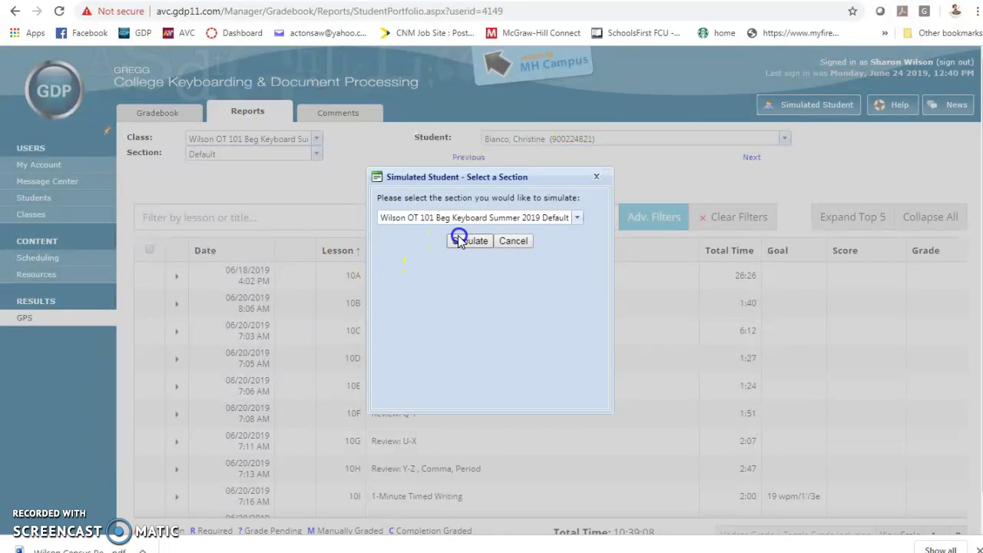
click(460, 242)
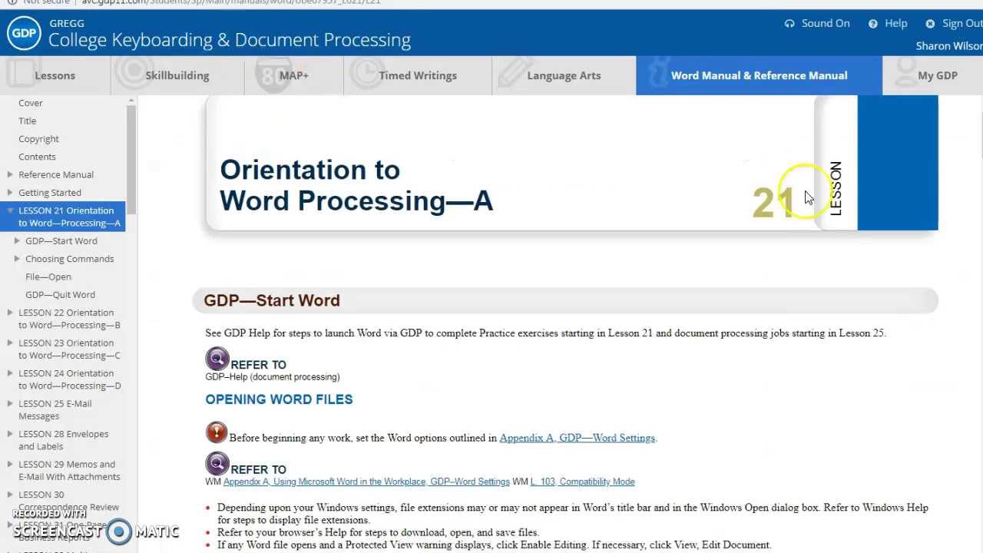
- Read through Lesson 21 in the Word Manual, from Opening Word Files to the view shortcut buttons
scroll(330, 285, down, 4)
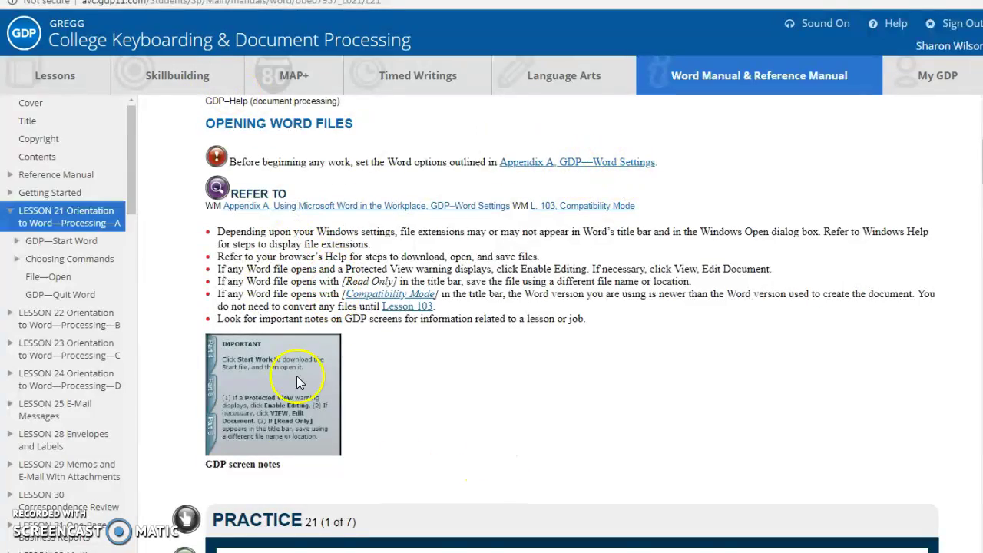
scroll(298, 382, down, 15)
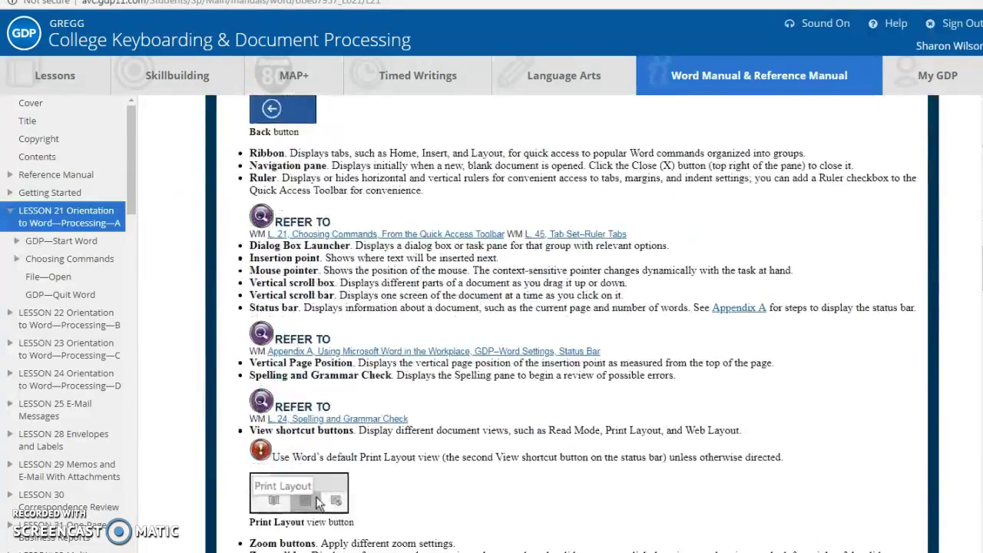
mouse_move(315, 552)
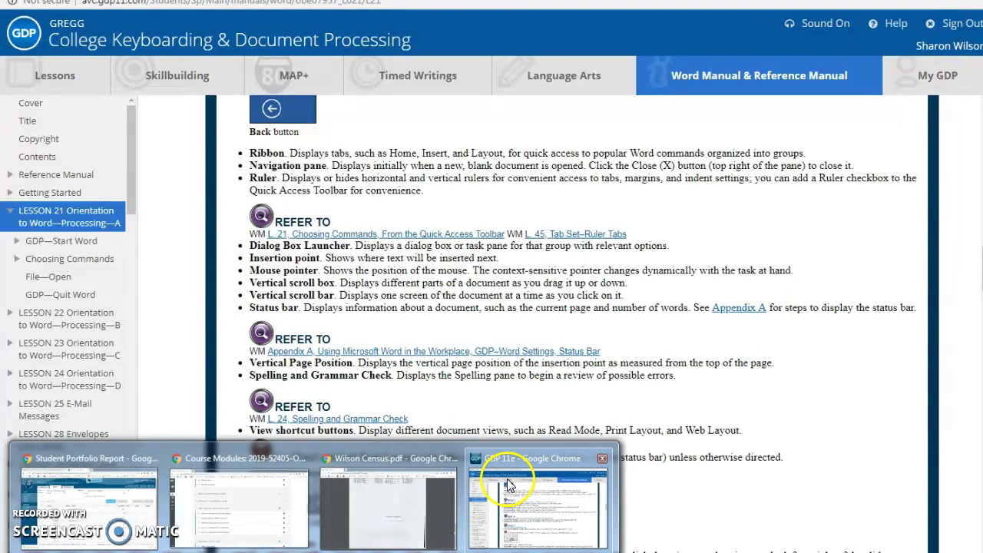
click(507, 522)
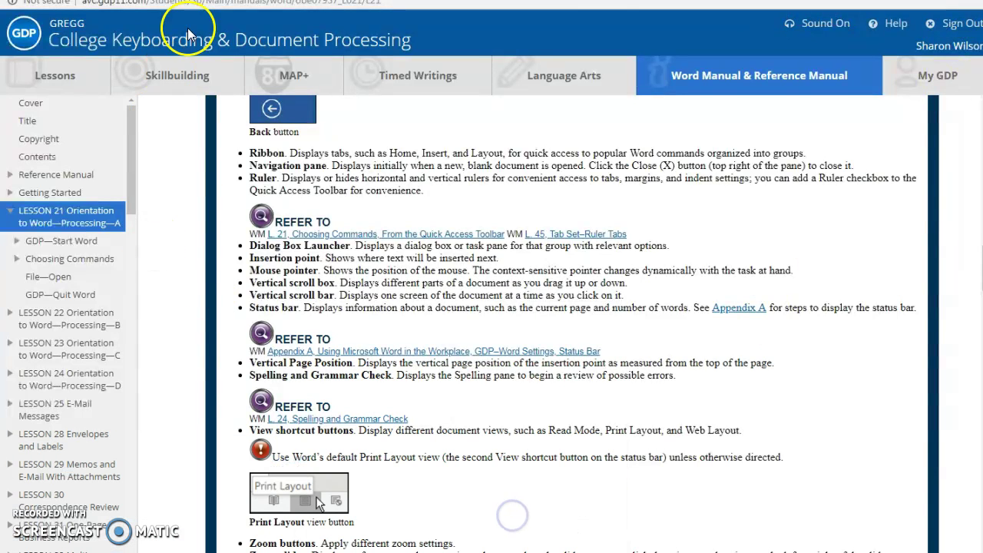
- Open exercise 21E, Word Processing, from Lesson 21 in Unit 5 of the Part 2 lessons
click(32, 88)
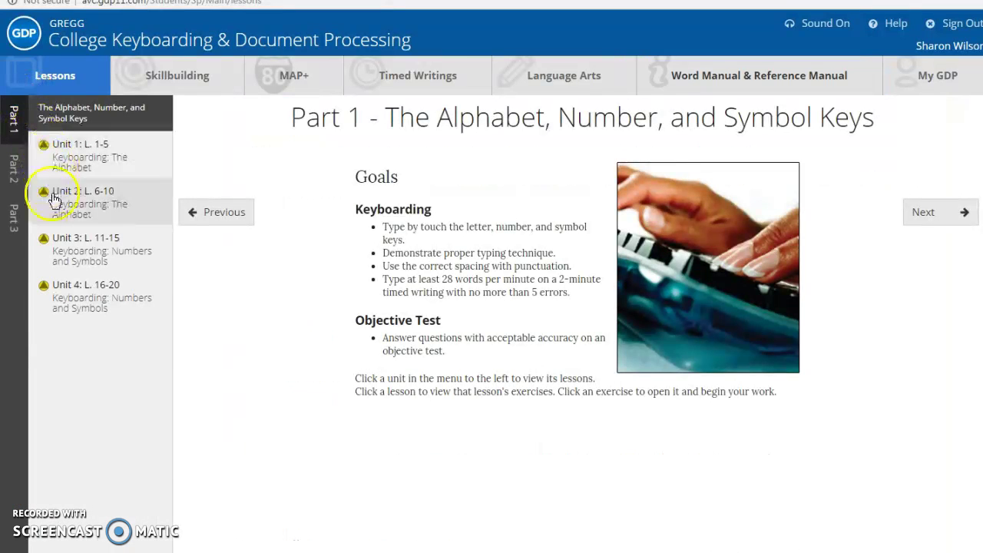
click(15, 169)
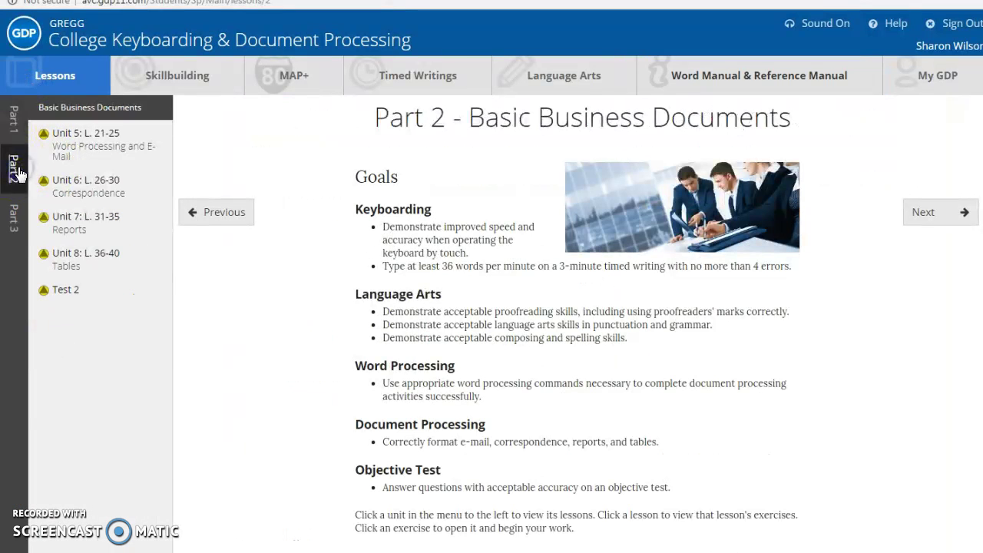
click(74, 134)
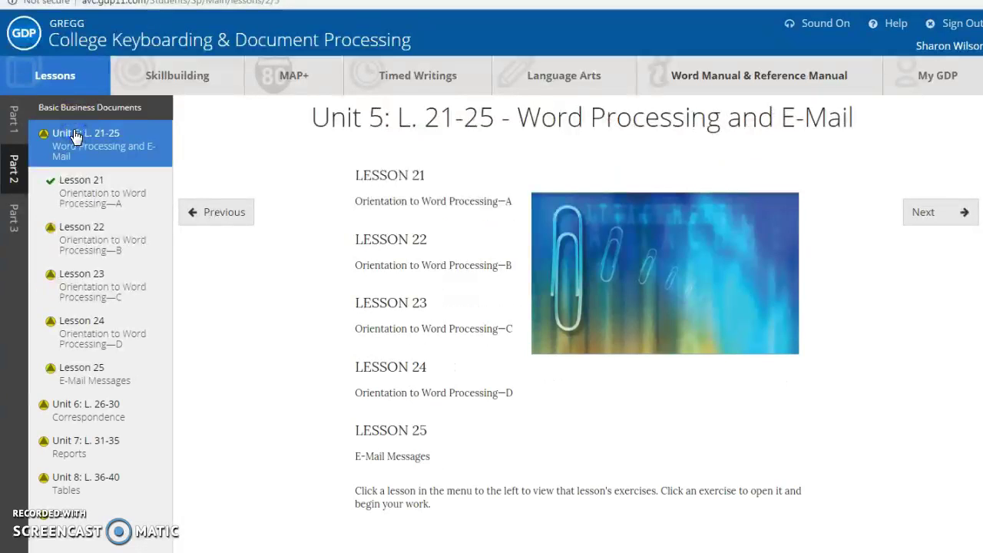
click(72, 199)
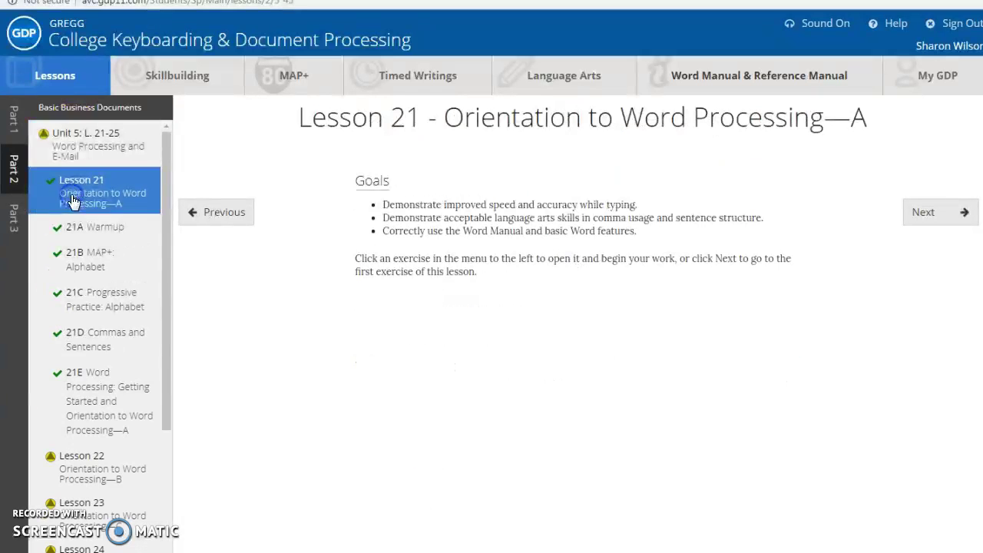
scroll(72, 201, down, 3)
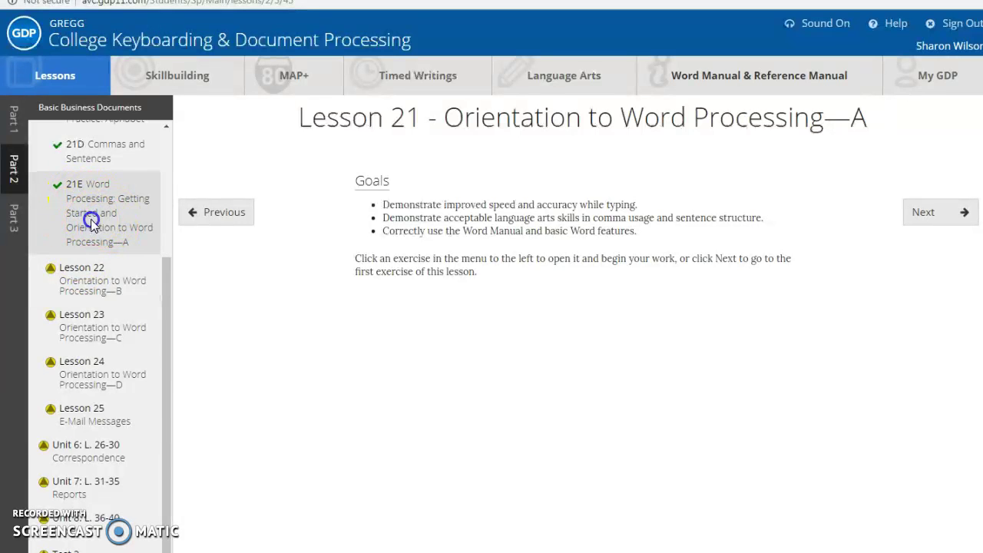
click(90, 222)
- Download the practice-21 resource file for exercise 21E and enable editing on it in Word
scroll(479, 215, down, 3)
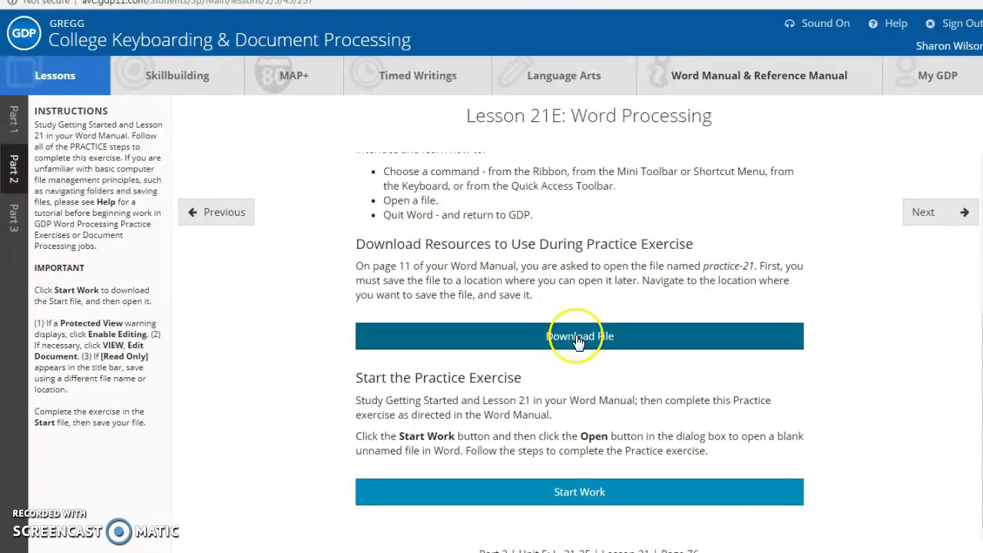
click(580, 338)
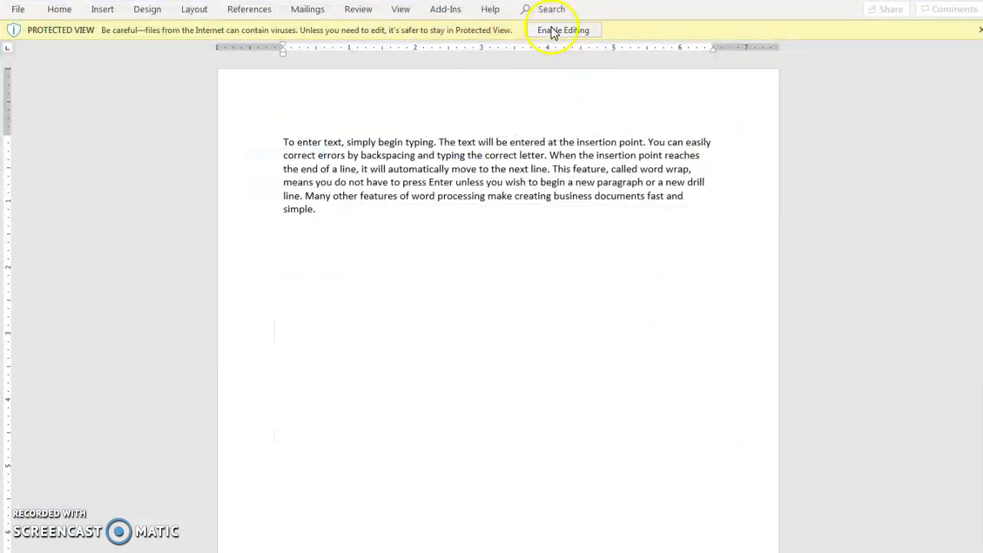
click(553, 31)
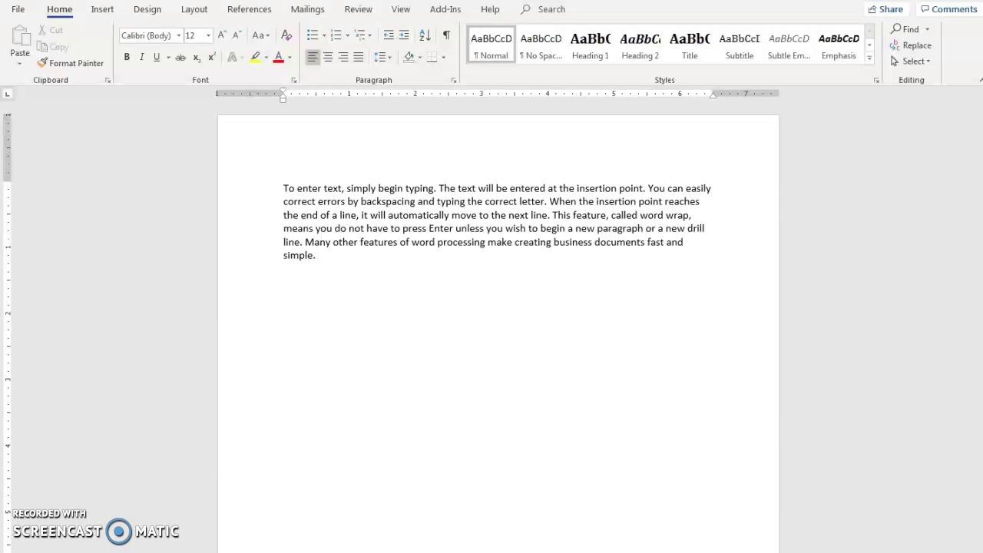
- Show the open windows side by side and place the GDP lesson window next to the Word document
right_click(793, 551)
click(826, 500)
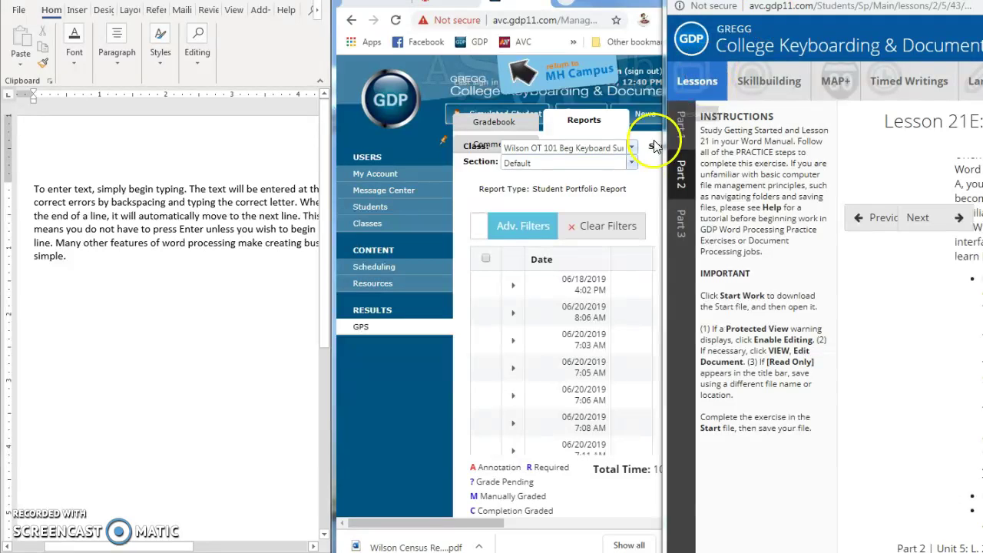
drag(658, 147, 330, 184)
- Start work on the 21E practice exercise and enable editing in its blank Word document
scroll(807, 369, down, 5)
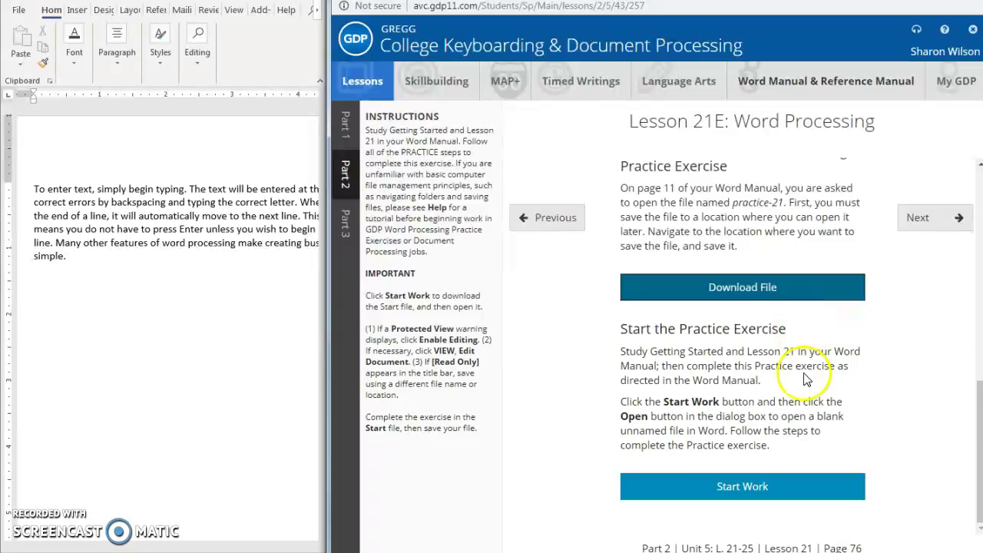
click(731, 492)
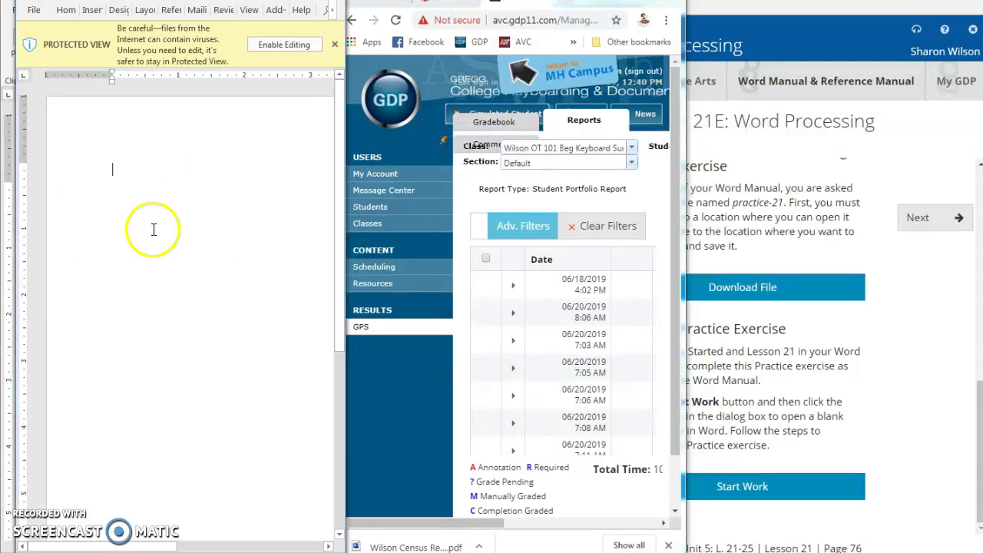
click(276, 45)
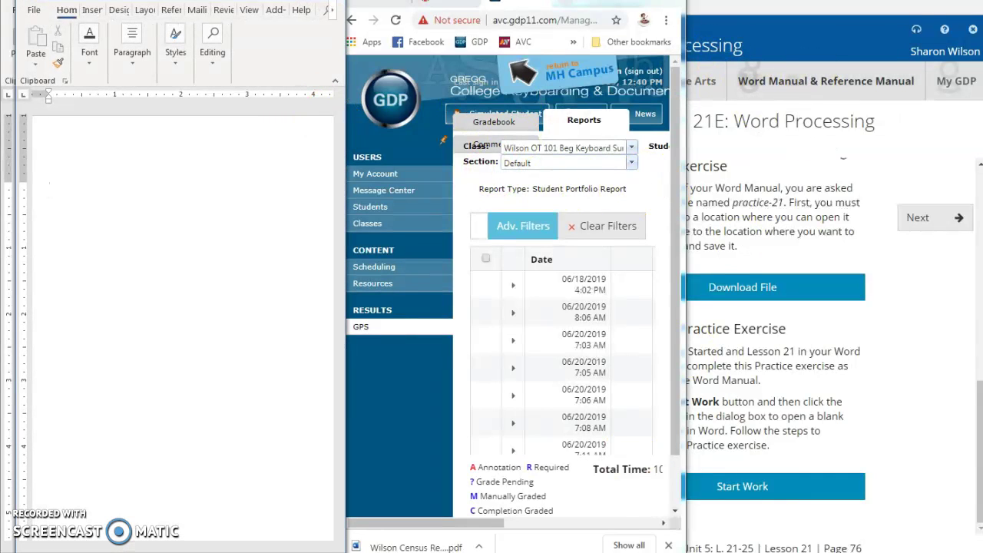
- Bring the GDP lesson window back to the front beside the blank Word document
click(392, 526)
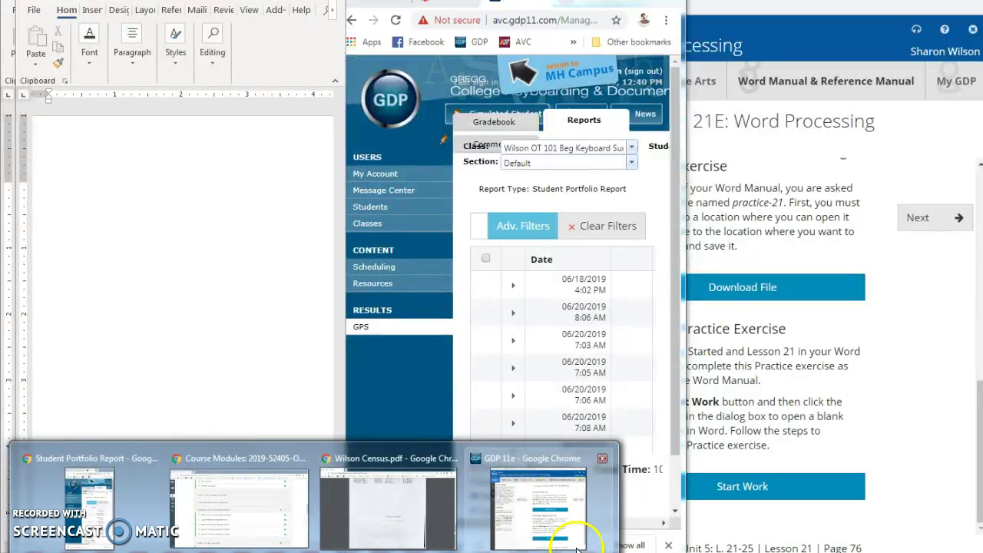
click(536, 526)
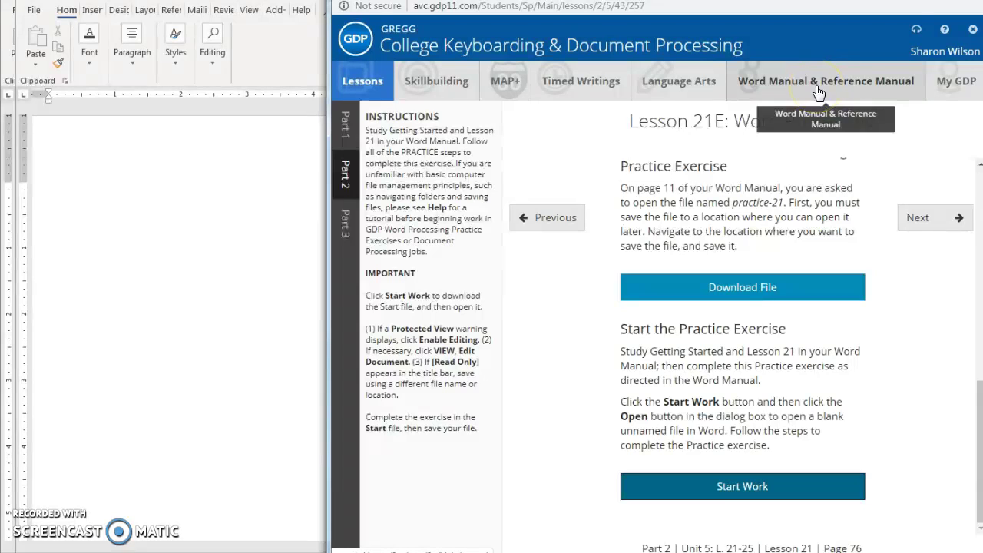
- Go to Lesson 22, return to exercise 21E in Lesson 21, and review its file download and start-work instructions
click(936, 219)
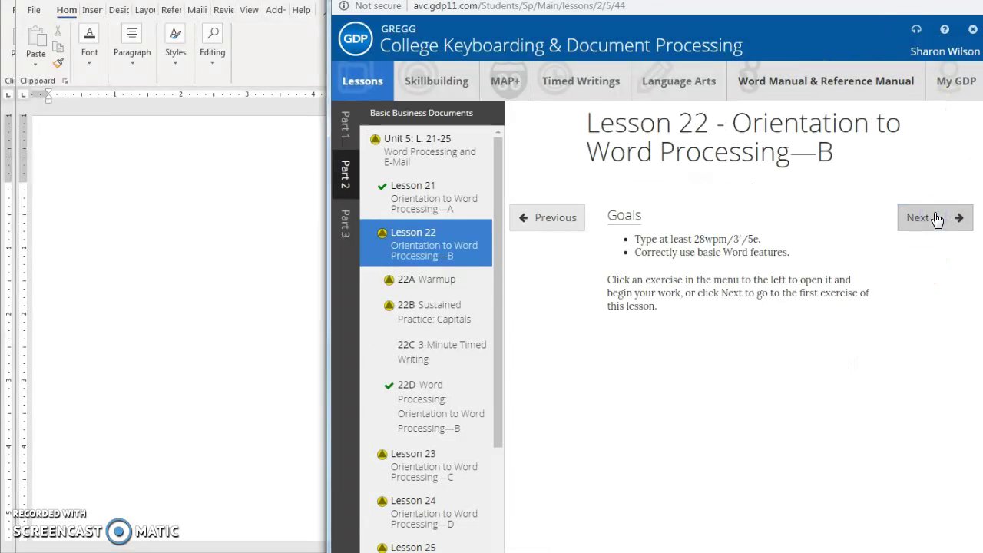
click(427, 194)
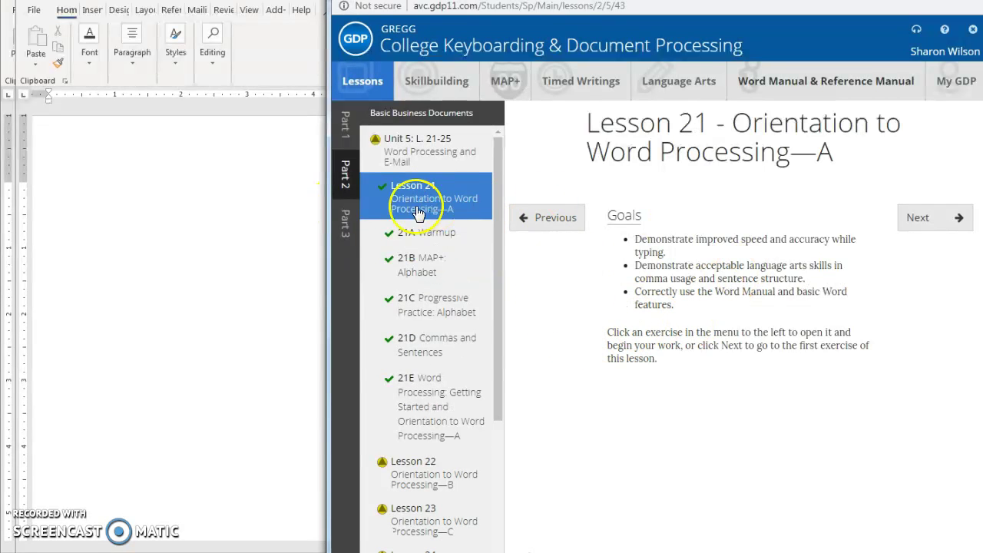
click(413, 401)
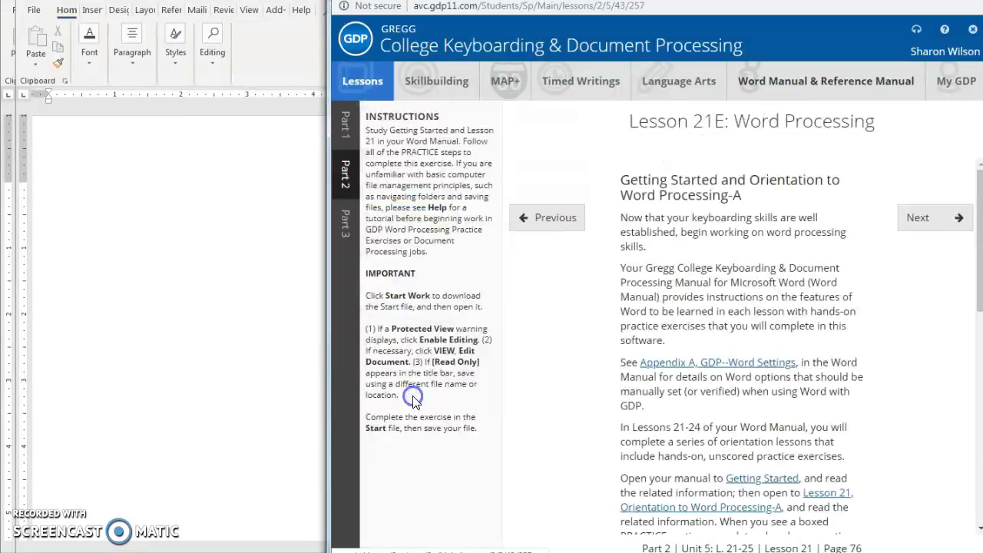
scroll(829, 384, down, 8)
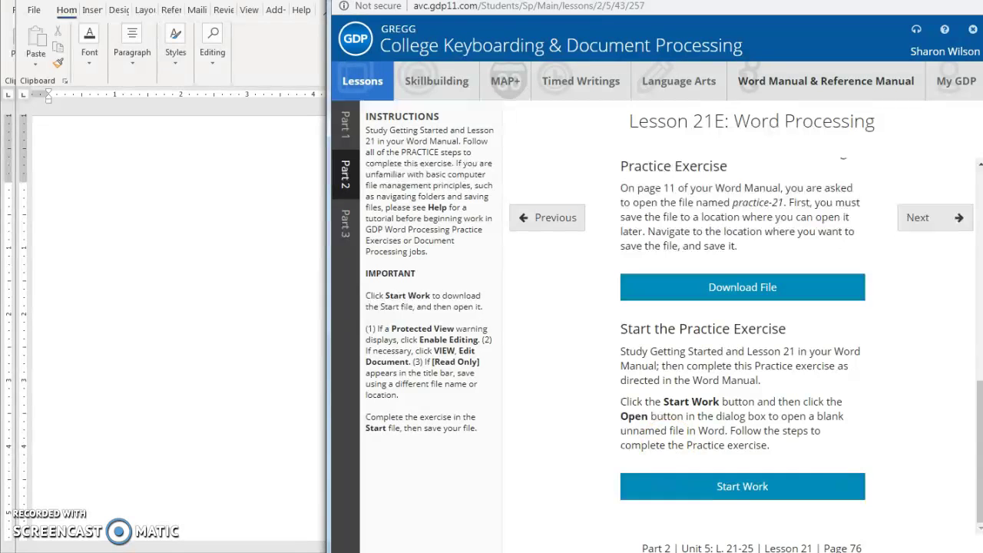
scroll(782, 412, up, 2)
scroll(695, 468, down, 2)
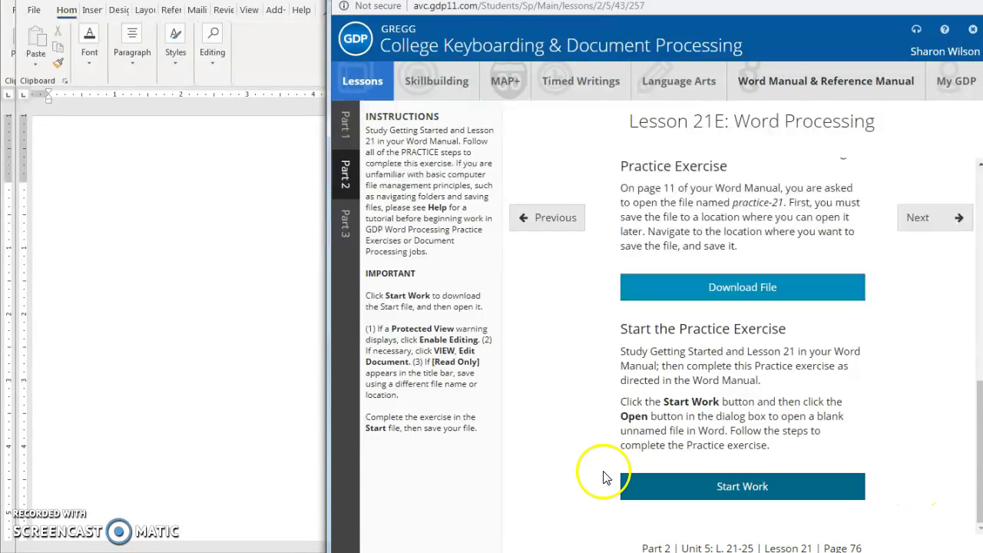
- Advance to Lesson 22 and open exercise 22D, Word Processing: Orientation to Word Processing—B
click(933, 221)
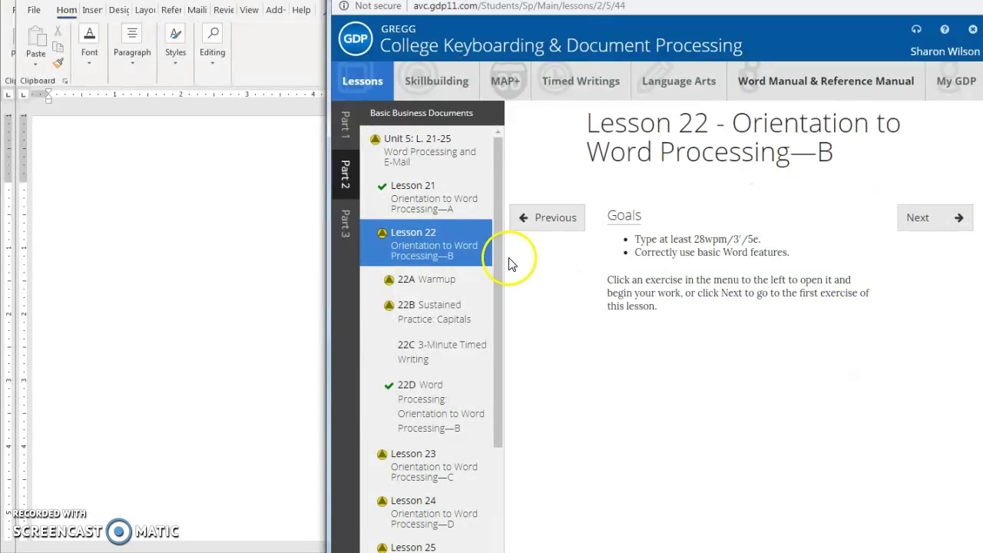
click(419, 407)
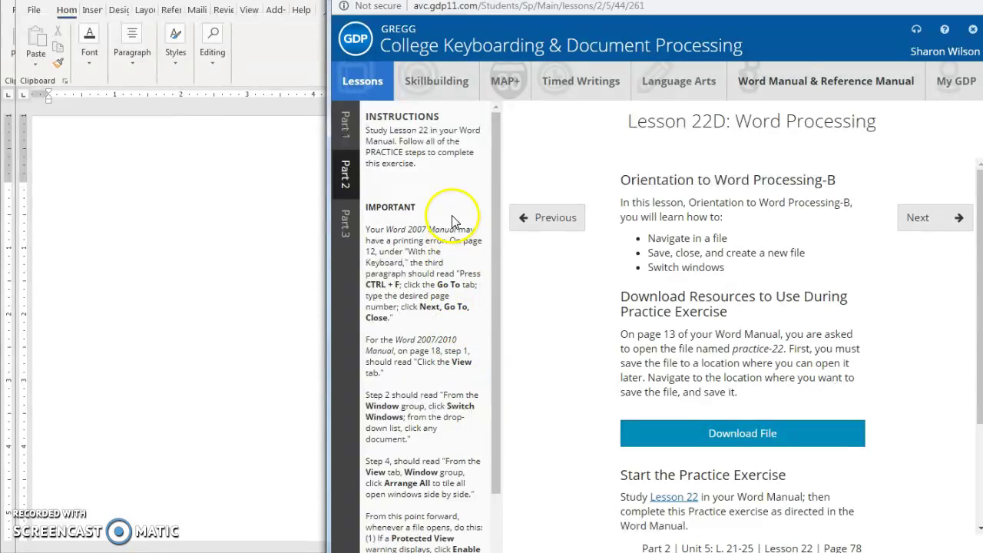
- Review the important notes for exercise 22D and its practice file download and start-work instructions
drag(495, 430, 491, 533)
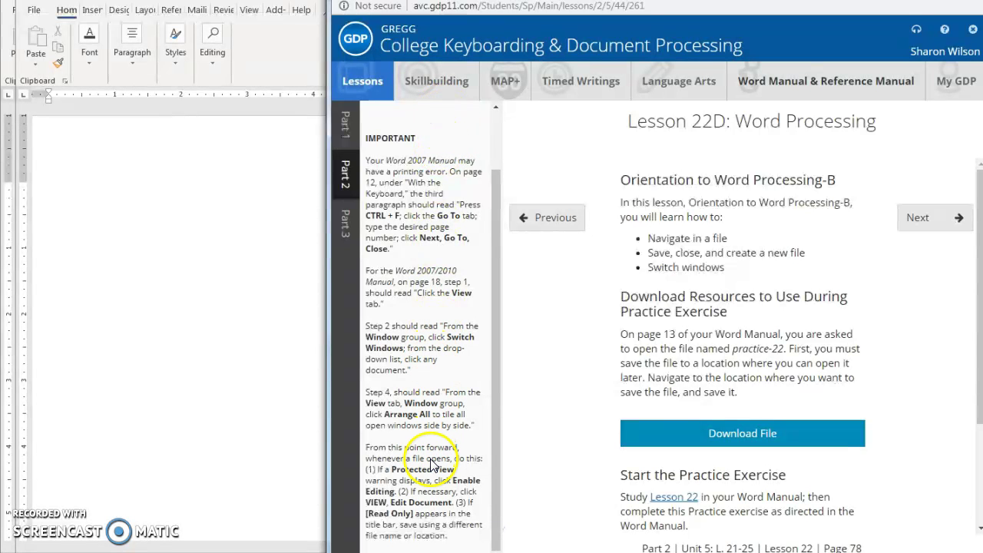
scroll(395, 226, up, 1)
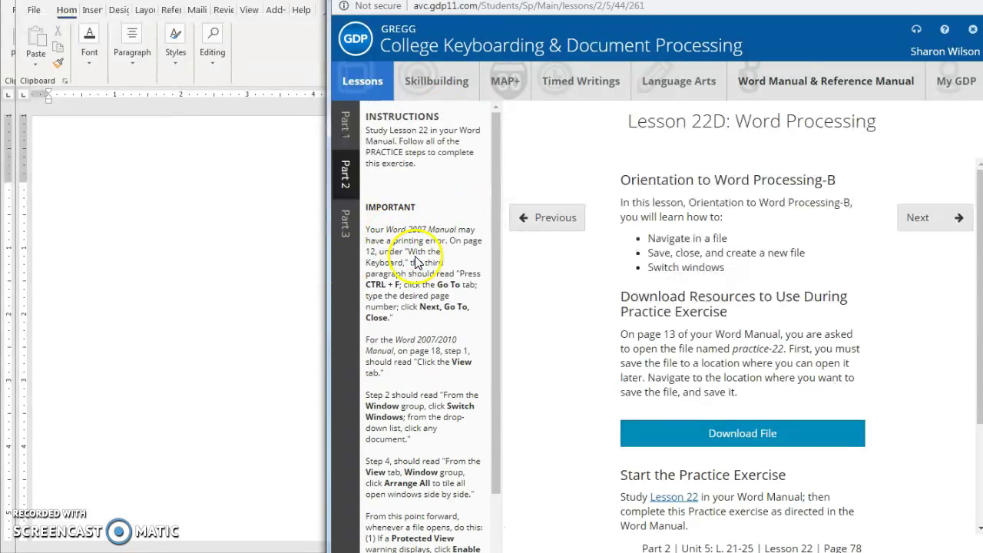
scroll(406, 230, down, 1)
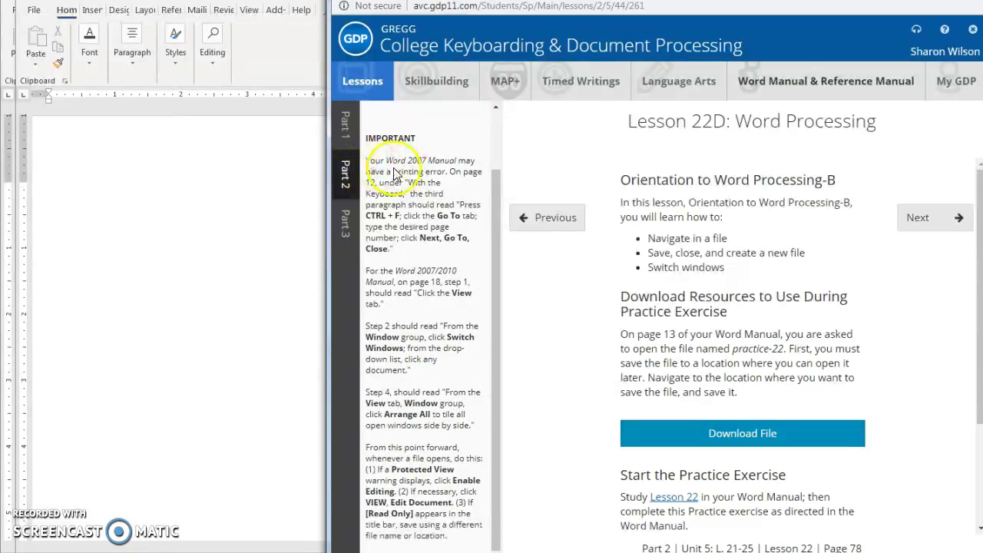
click(356, 184)
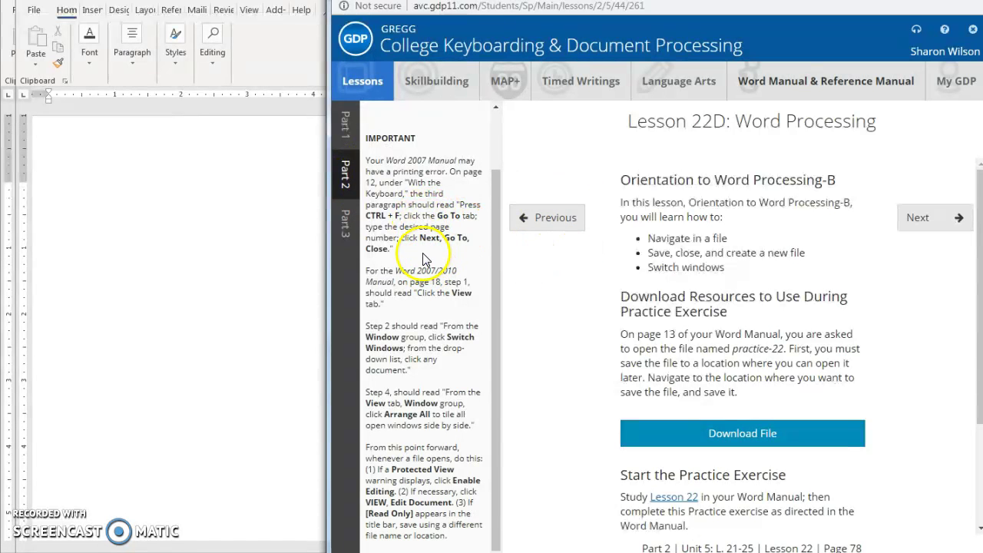
scroll(772, 474, down, 2)
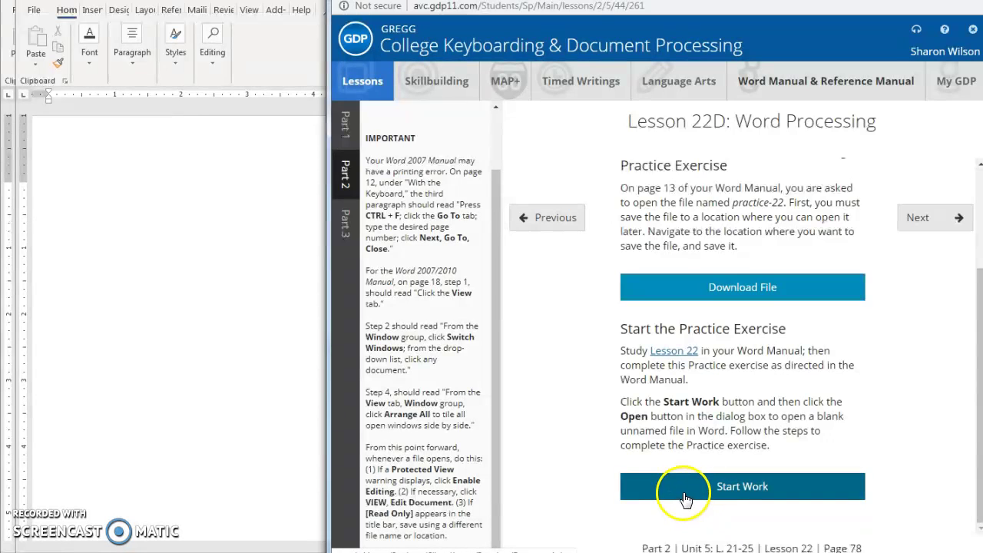
- Open exercise 22D's downloaded practice-22 file and its blank start-work document in Word, enabling editing in both
click(733, 286)
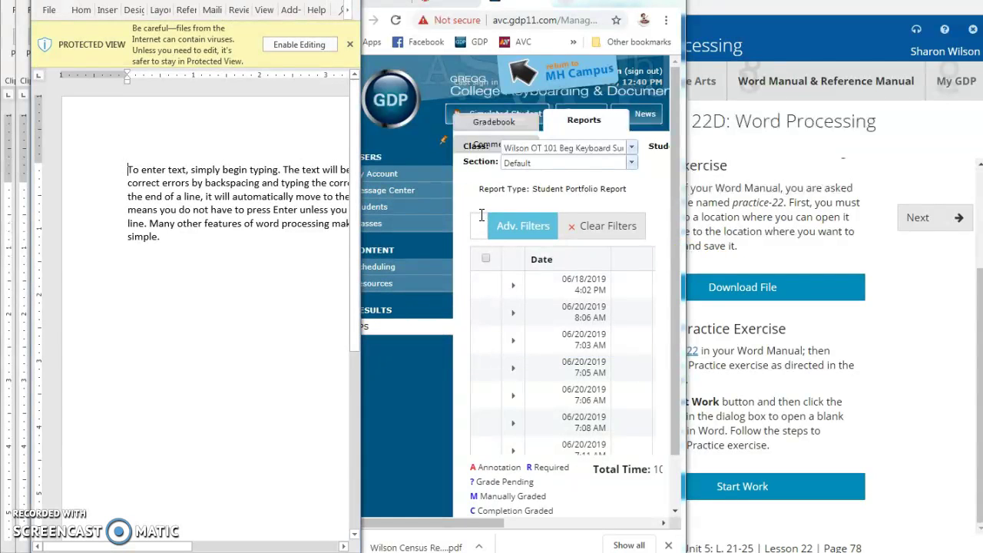
click(290, 44)
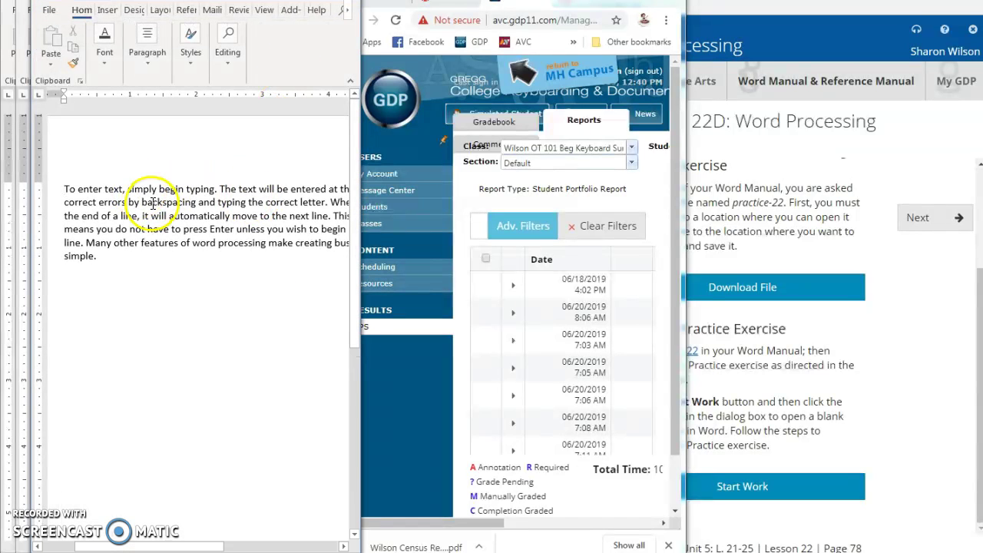
click(757, 487)
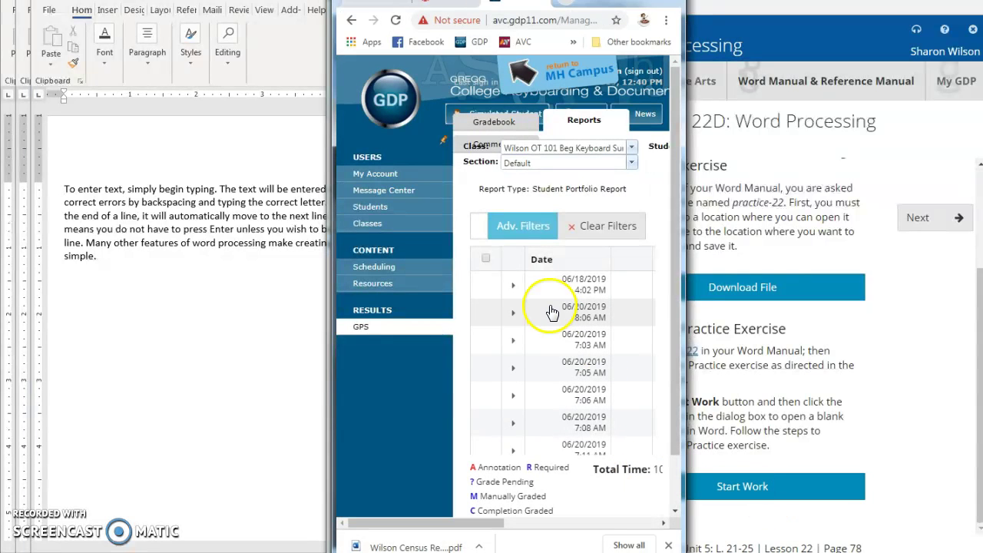
click(537, 286)
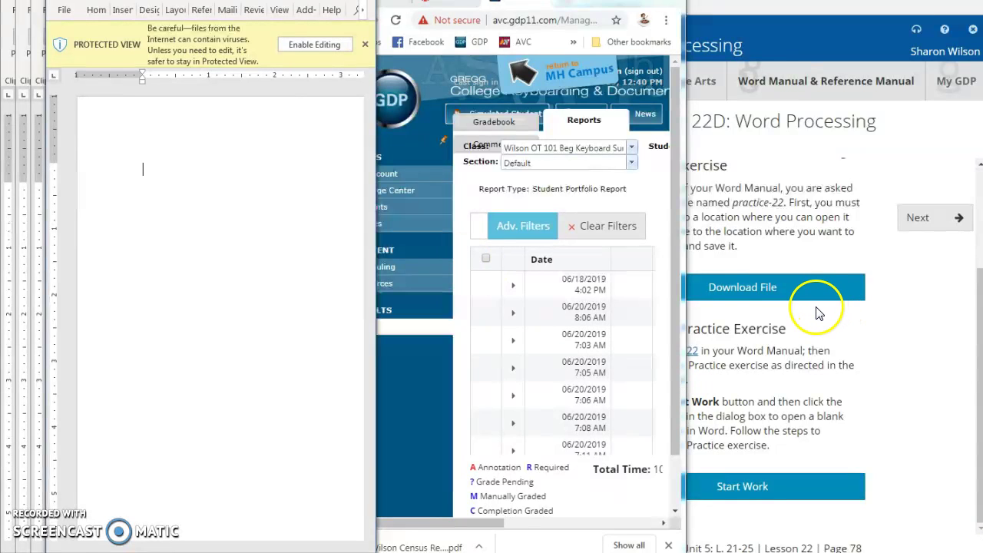
click(295, 44)
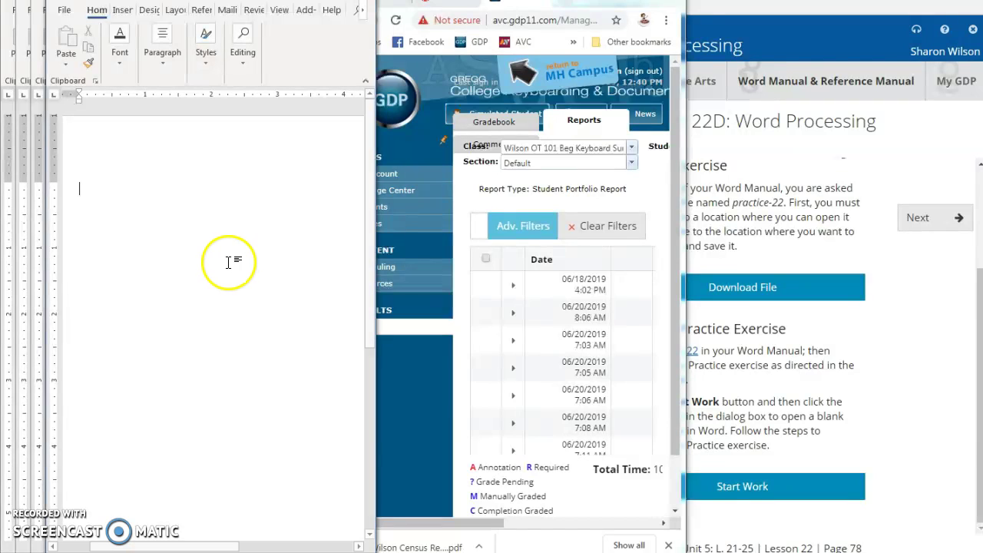
click(224, 262)
click(213, 258)
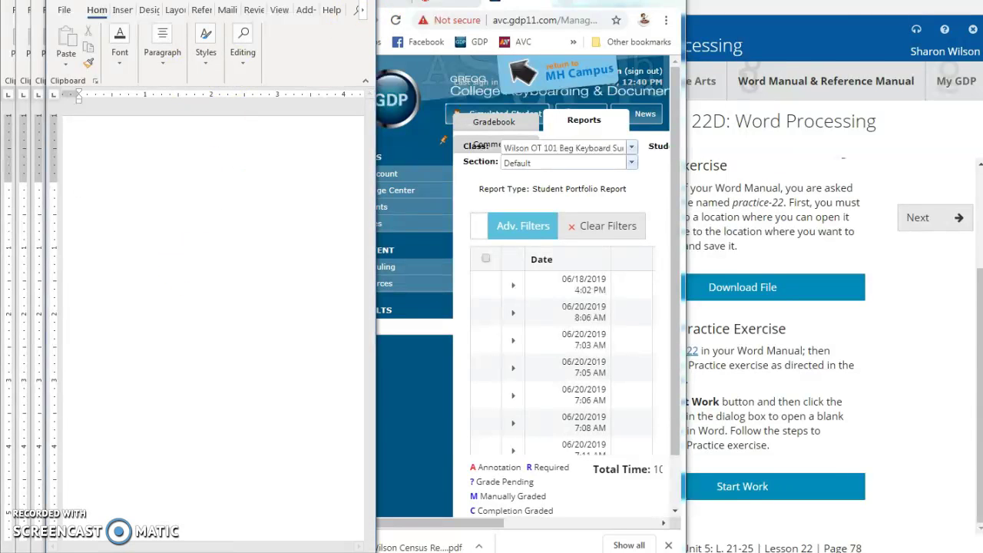
- Return to the practice-22 document, maximize it, and place the insertion point before the first word
click(359, 0)
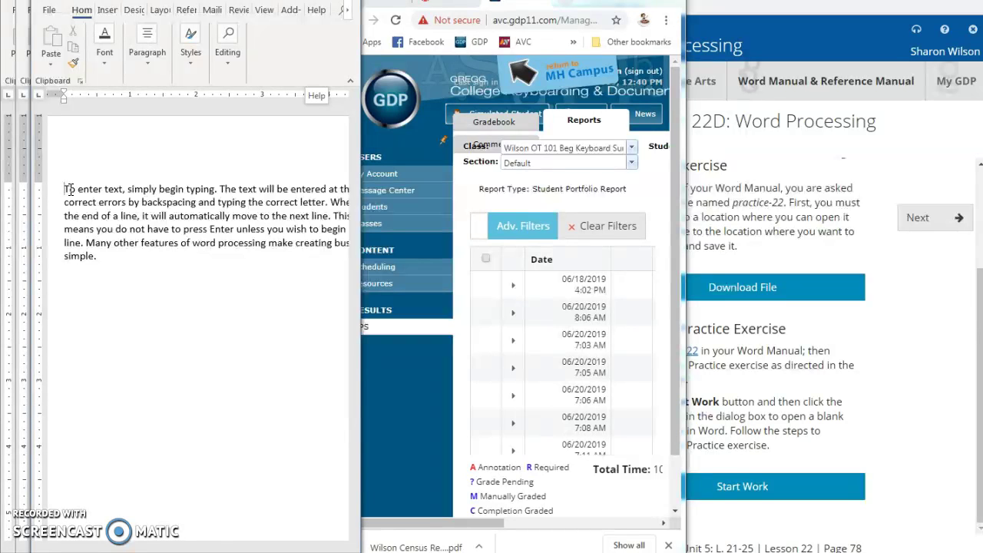
key(super+Up)
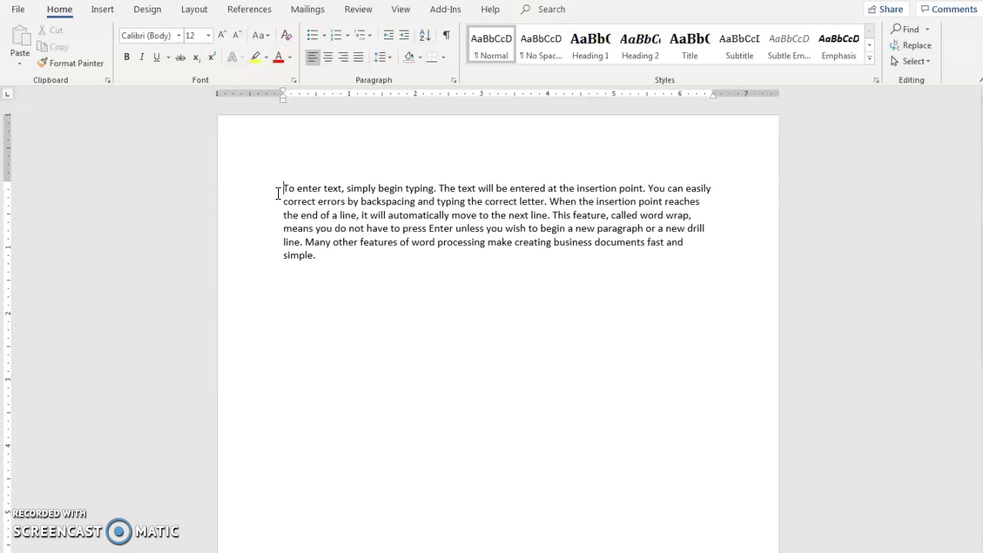
click(279, 190)
- Preview the open browser windows, and open and close a file explorer window showing the Libraries
click(372, 507)
mouse_move(313, 552)
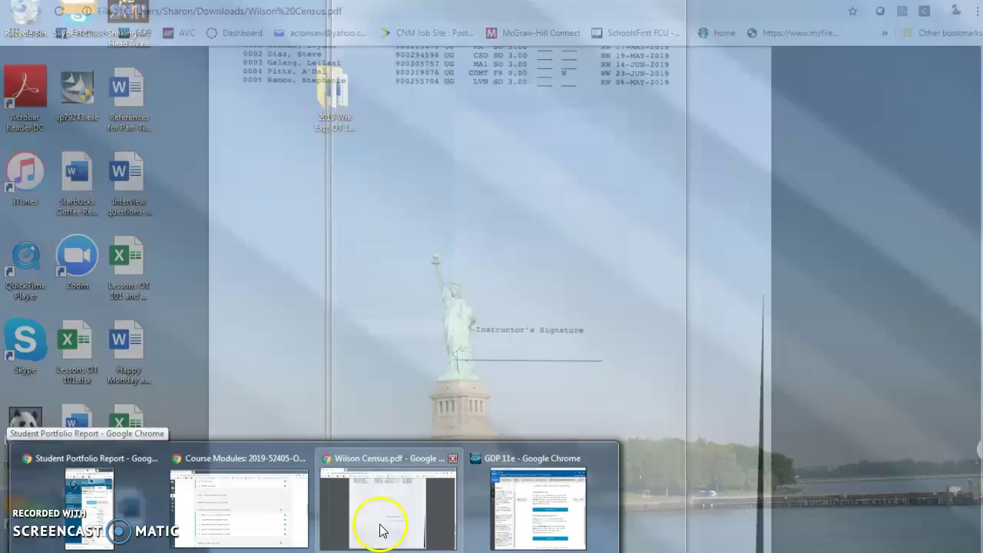
mouse_move(538, 503)
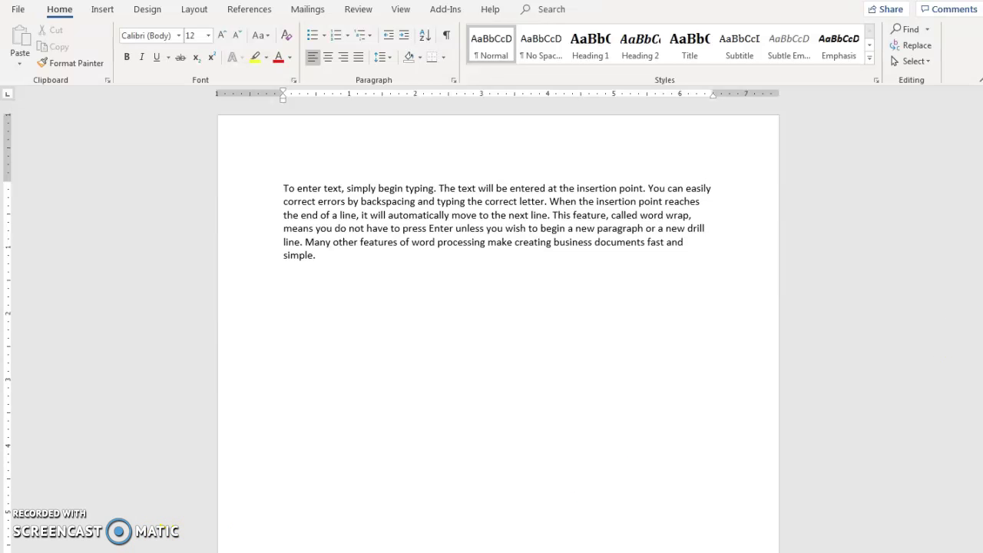
key(super+e)
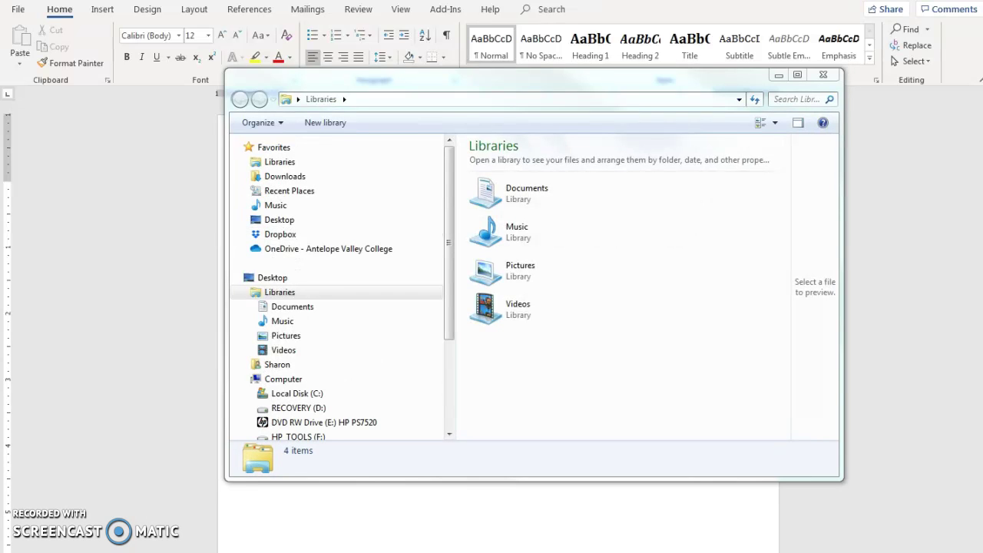
click(822, 75)
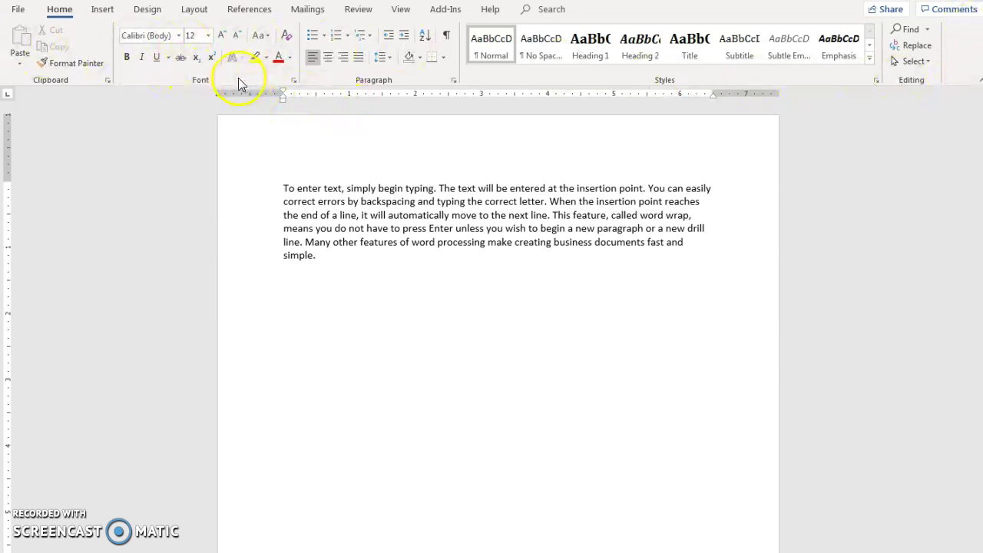
- Move the insertion point to the start and end of the text, and delete and retype the "T" of "This feature"
click(282, 186)
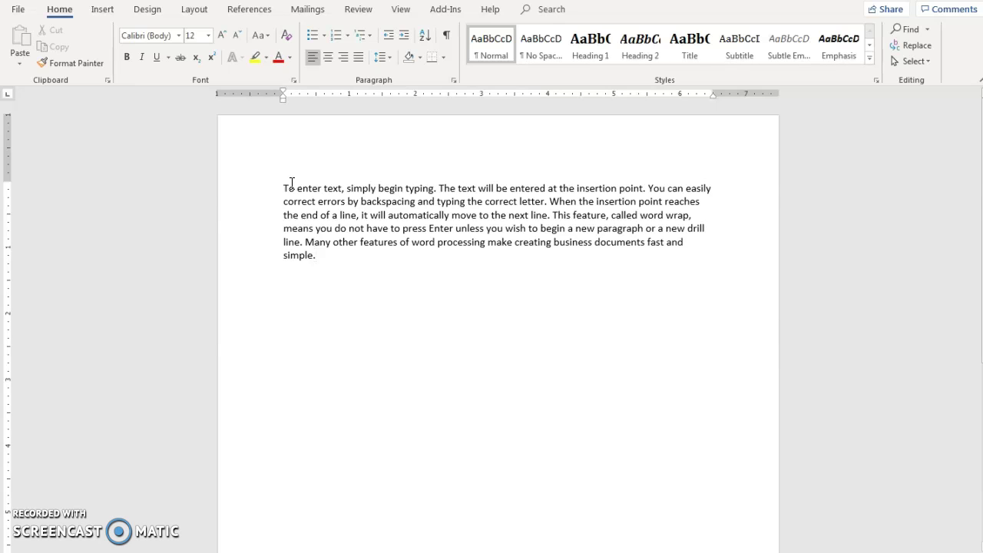
key(ctrl+End)
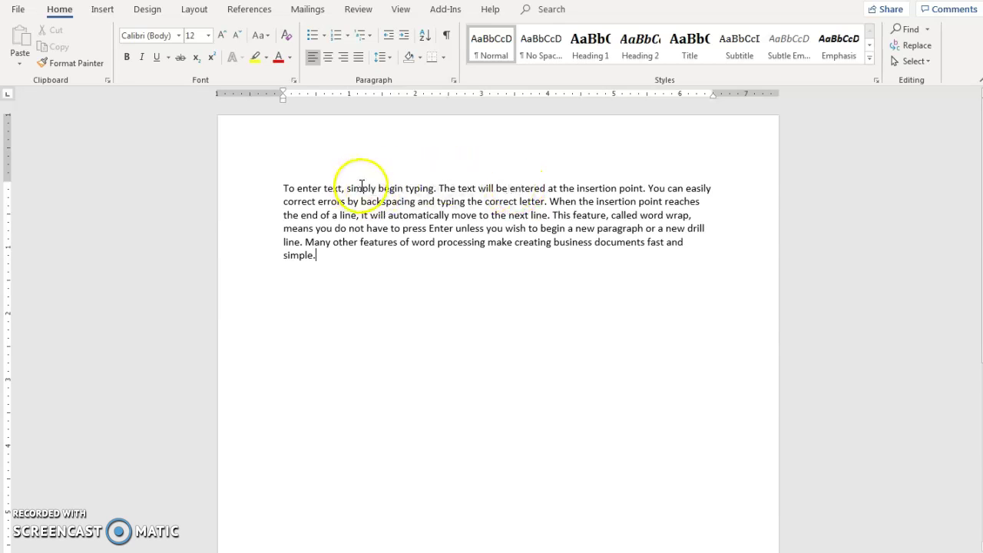
click(553, 215)
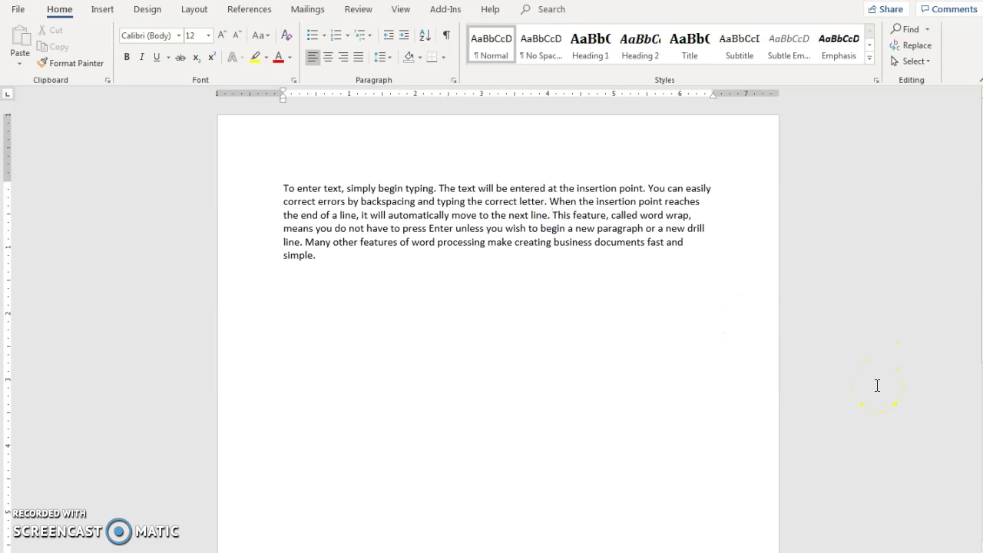
key(BackSpace)
key(Delete)
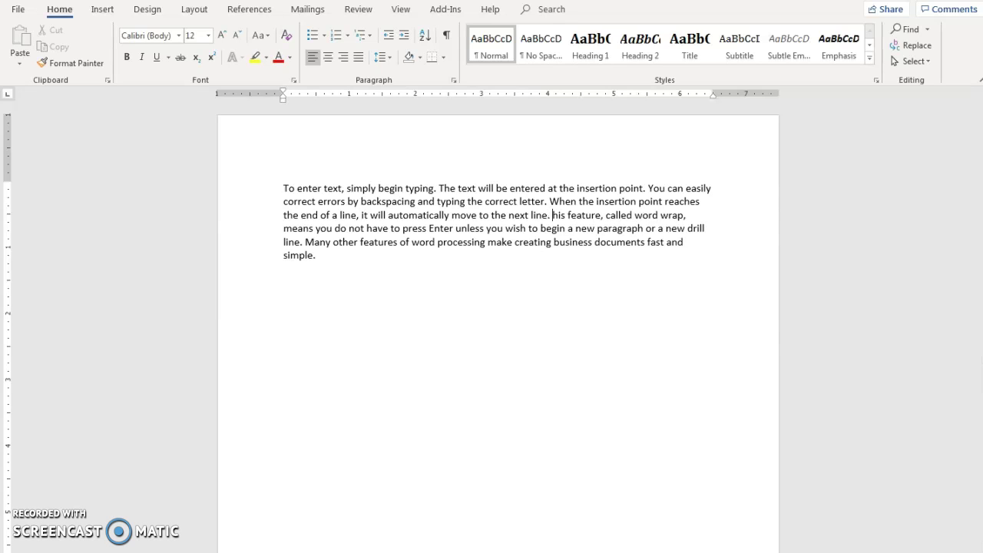
text(T)
click(874, 391)
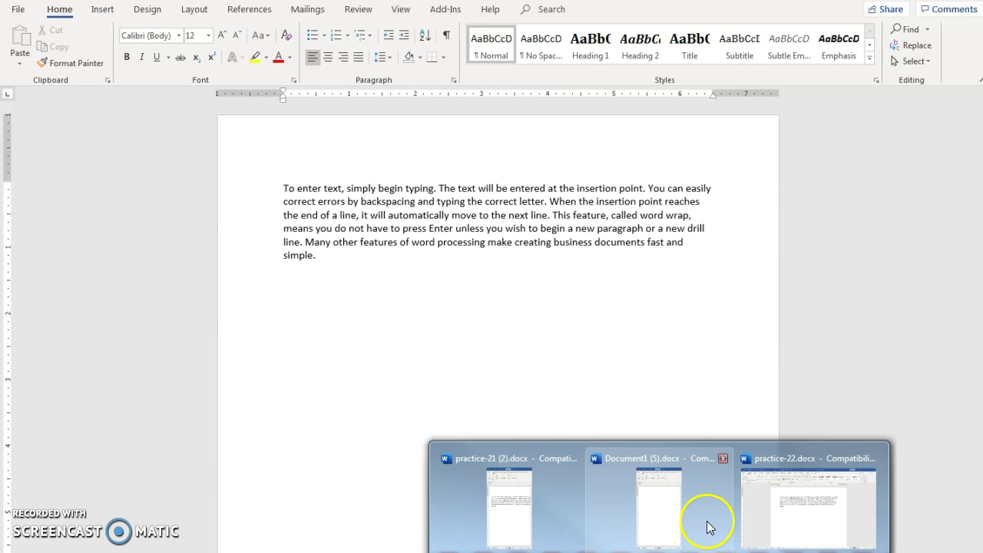
- Close the practice-21 (2) and Document1 (5) documents, and close practice-22 with its changes saved
mouse_move(538, 516)
click(573, 459)
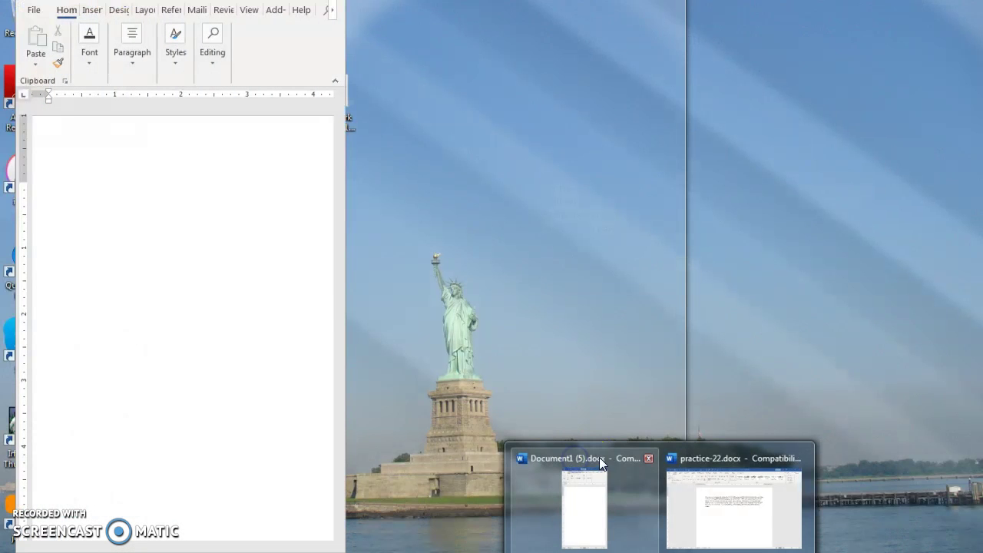
click(647, 458)
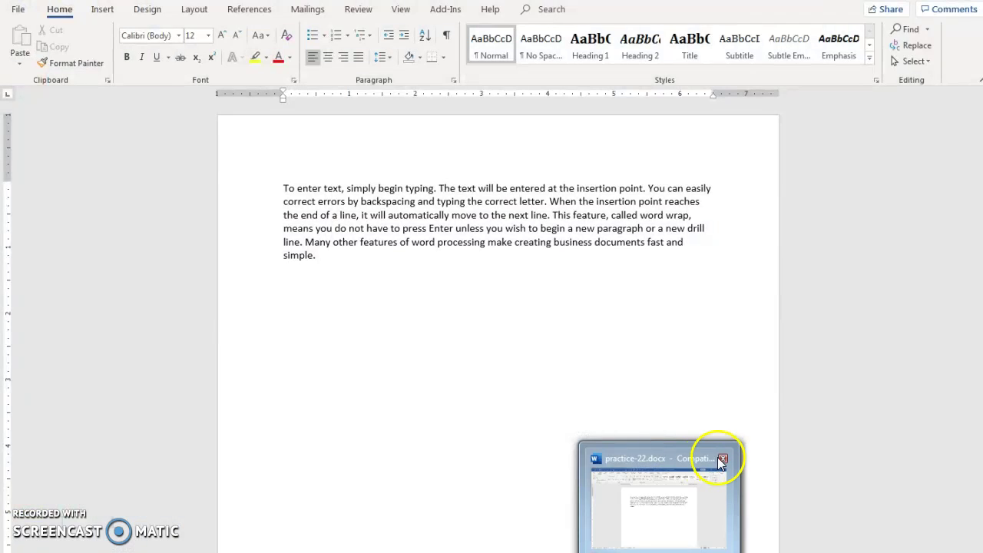
click(721, 460)
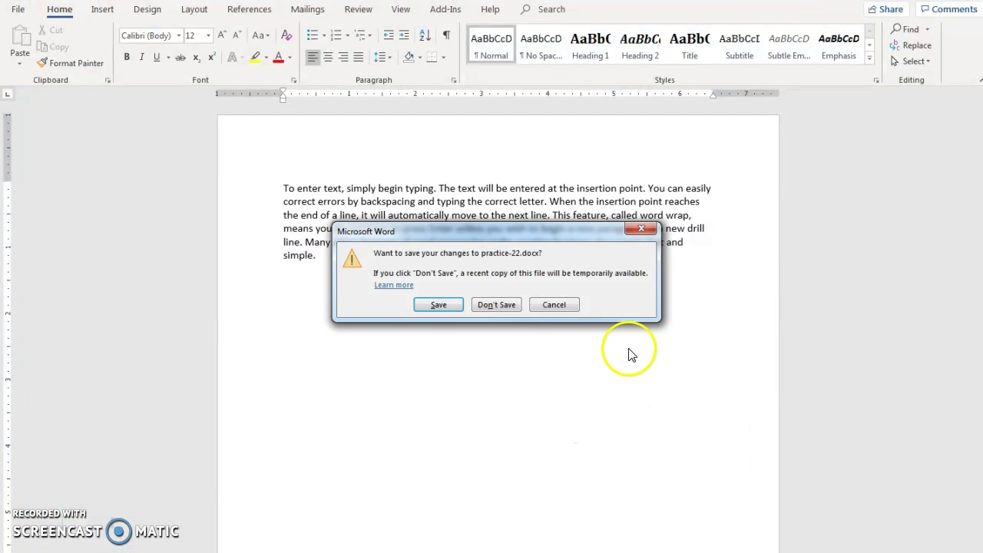
click(437, 308)
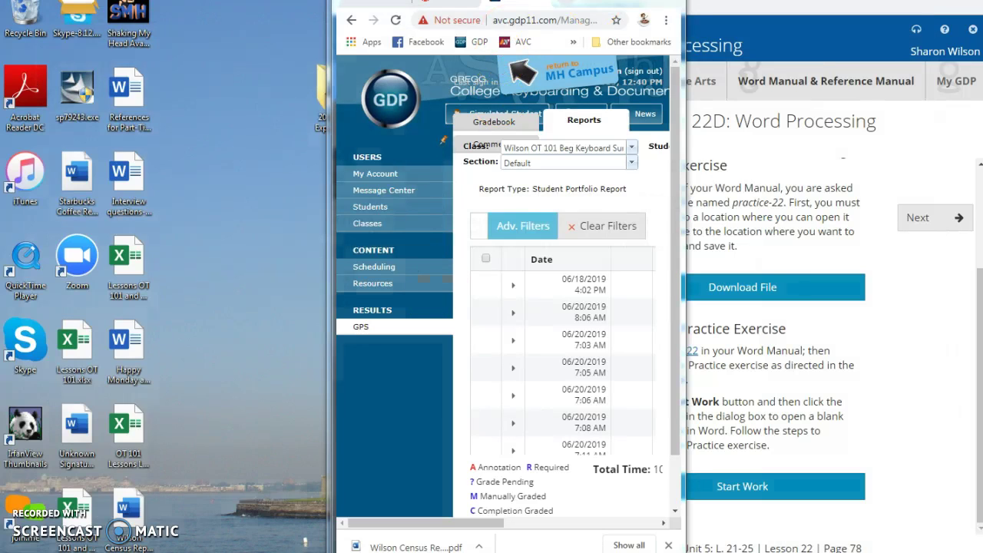
- Maximize the browser window and review the Word Manual course page for Lessons 21-24, returning to the Student Portfolio Report
key(super+Up)
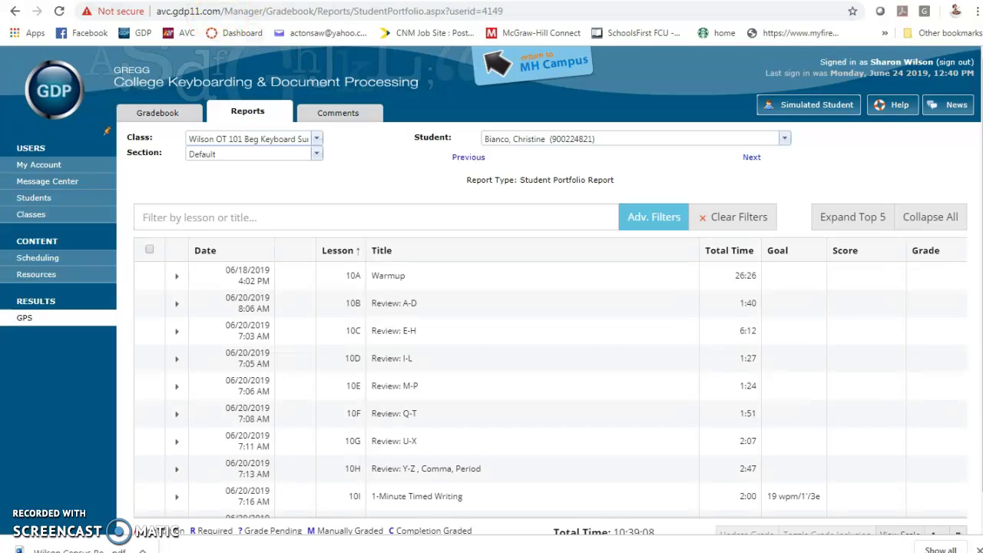
click(250, 1)
scroll(312, 245, up, 4)
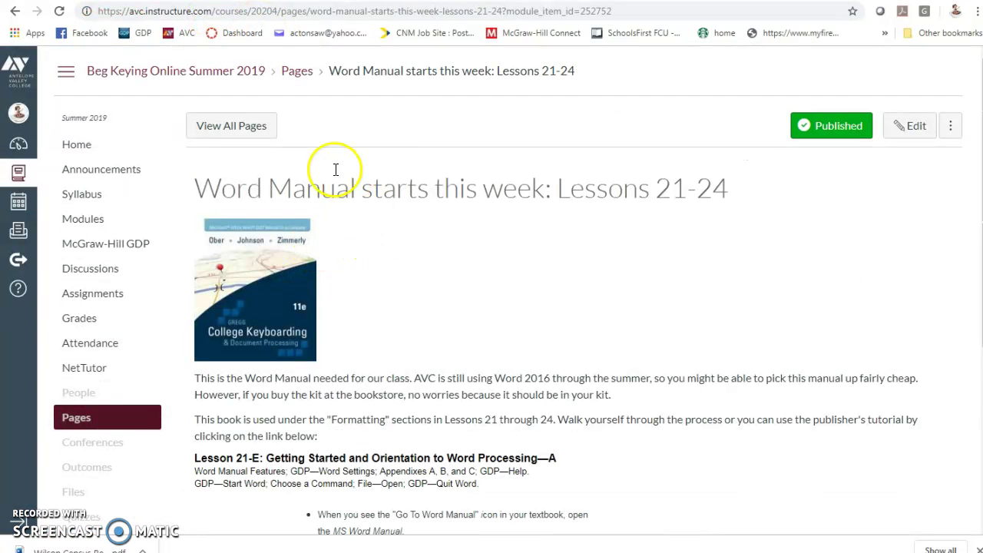
scroll(325, 407, down, 4)
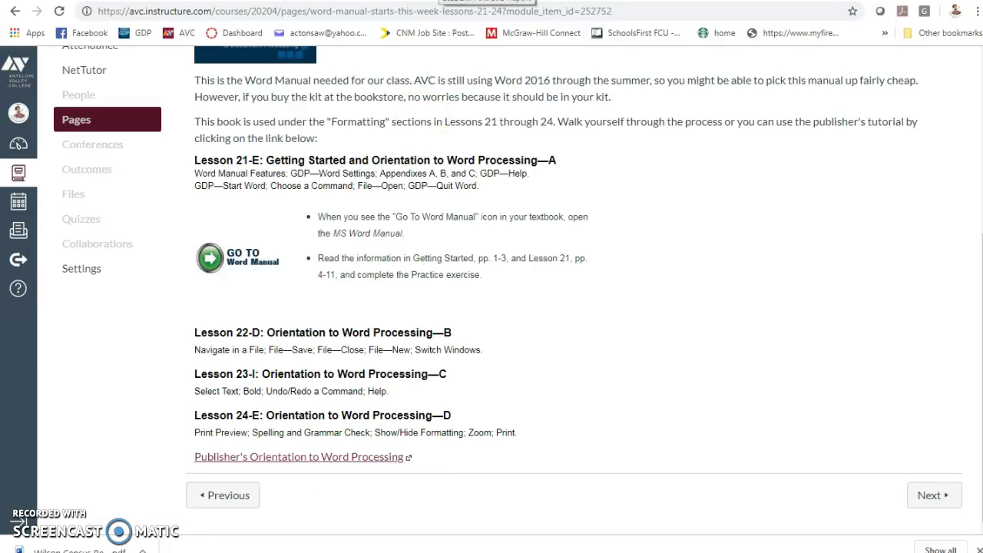
key(ctrl+Tab)
- Try to open the Simulated Student view from the GDP report page
click(807, 104)
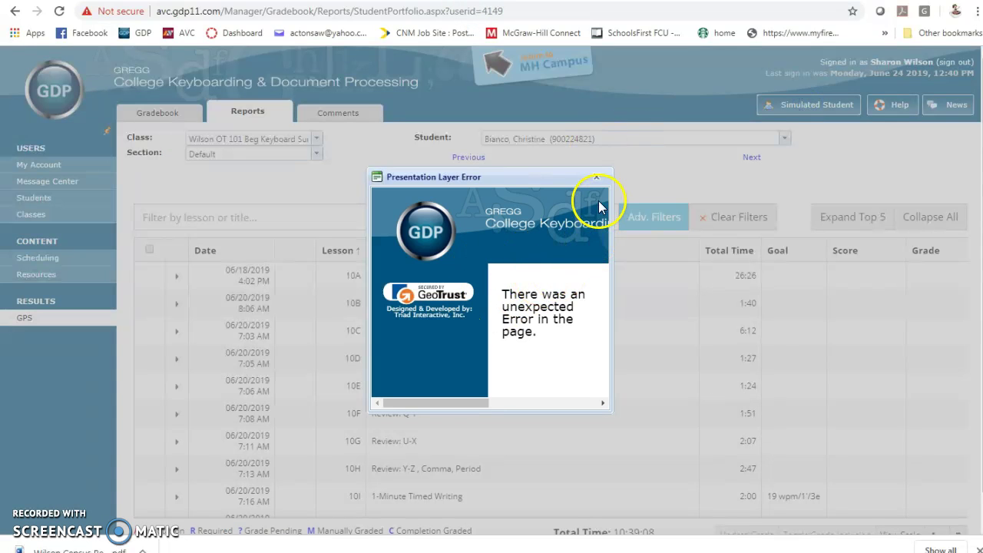
click(597, 177)
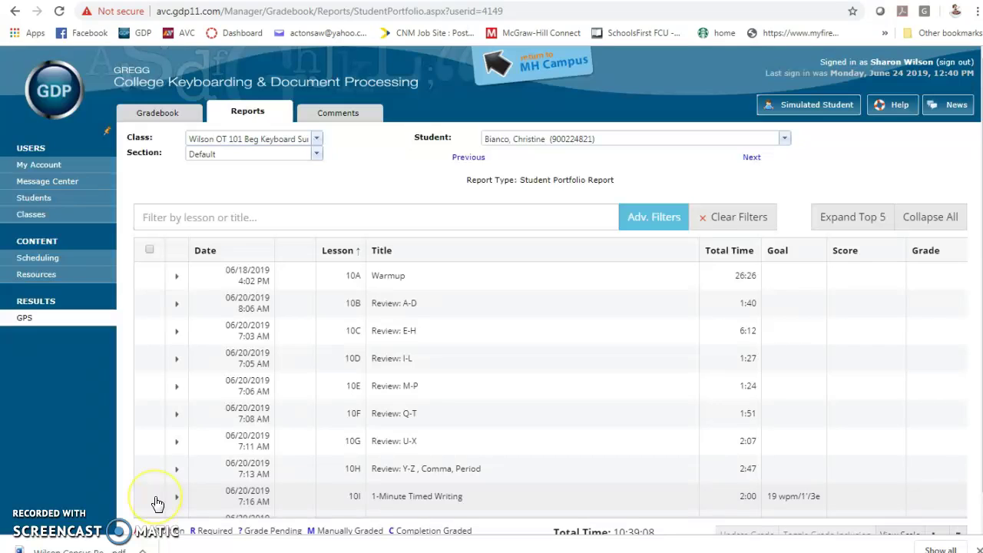
- Bring the GDP 11e window with exercise 22D to the front
key(ctrl+minus)
key(ctrl+minus)
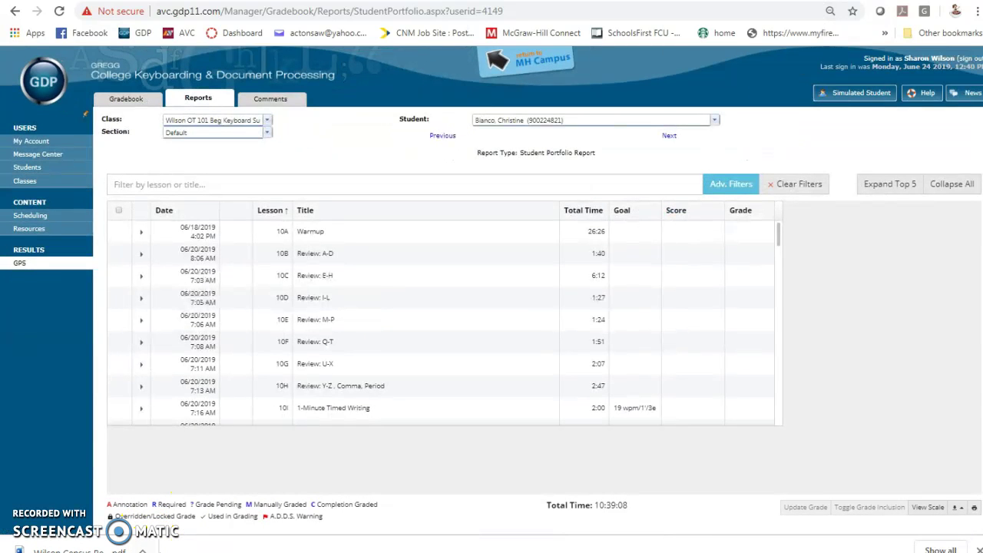
mouse_move(156, 552)
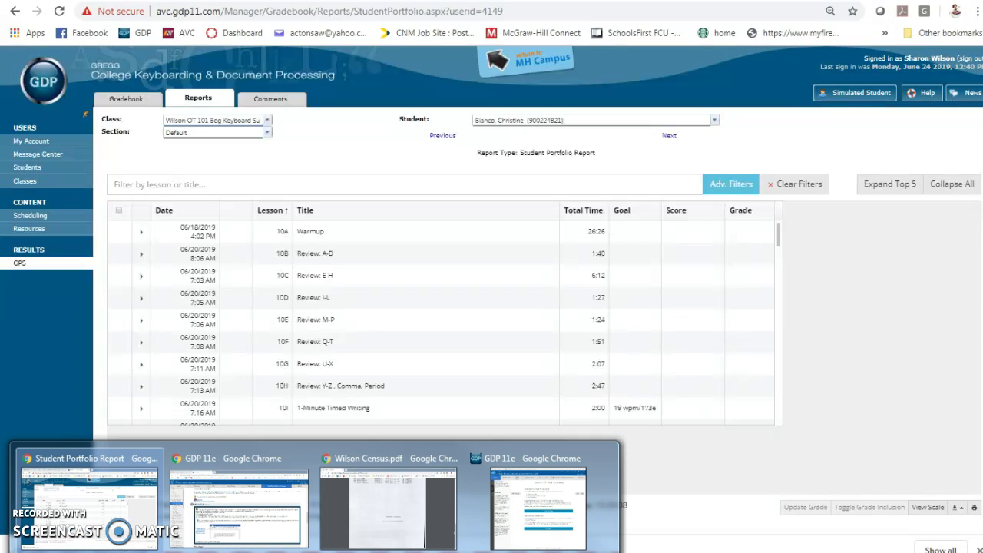
mouse_move(610, 472)
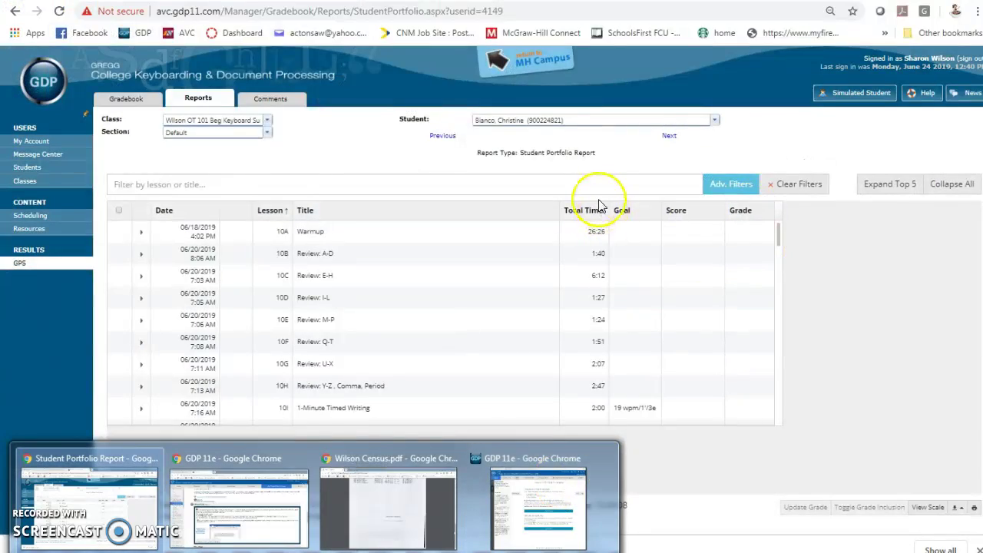
click(559, 513)
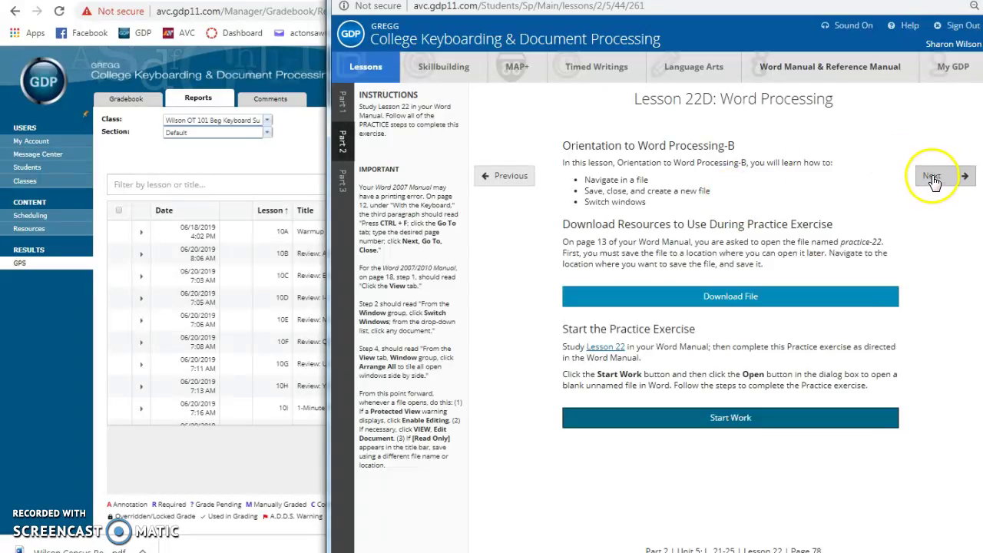
- Open Lesson 25, E-Mail Messages, in the online Word Manual and review its Practice 25 instructions
click(821, 68)
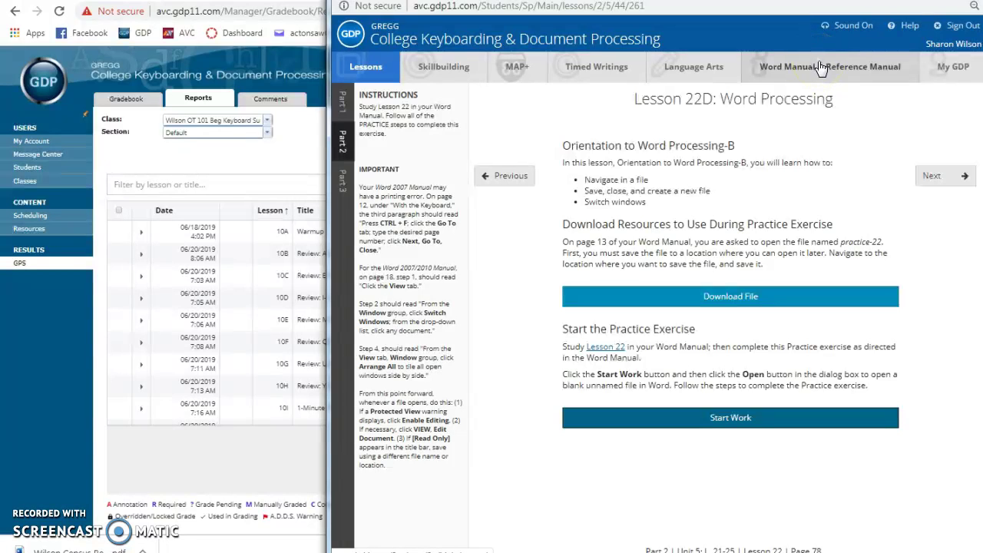
click(821, 67)
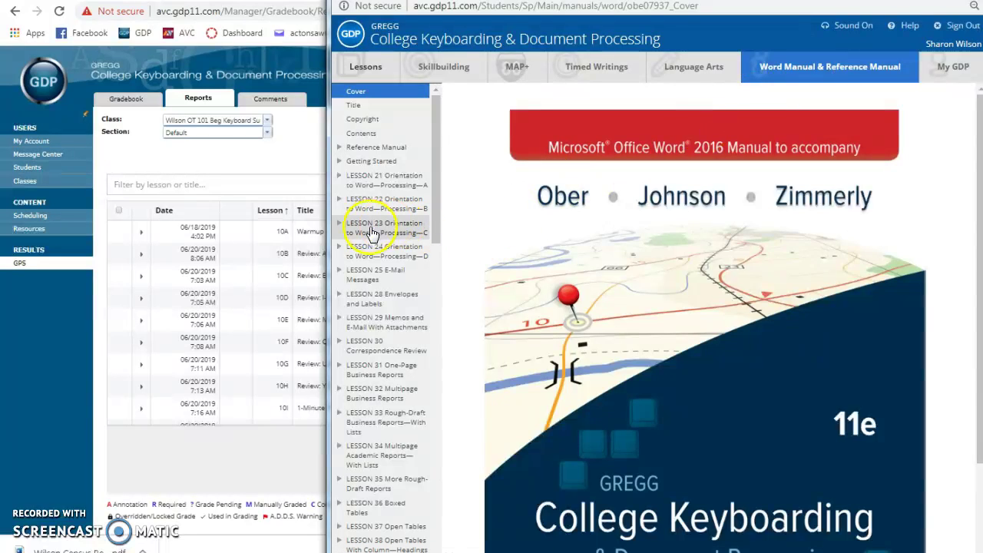
click(369, 272)
click(369, 275)
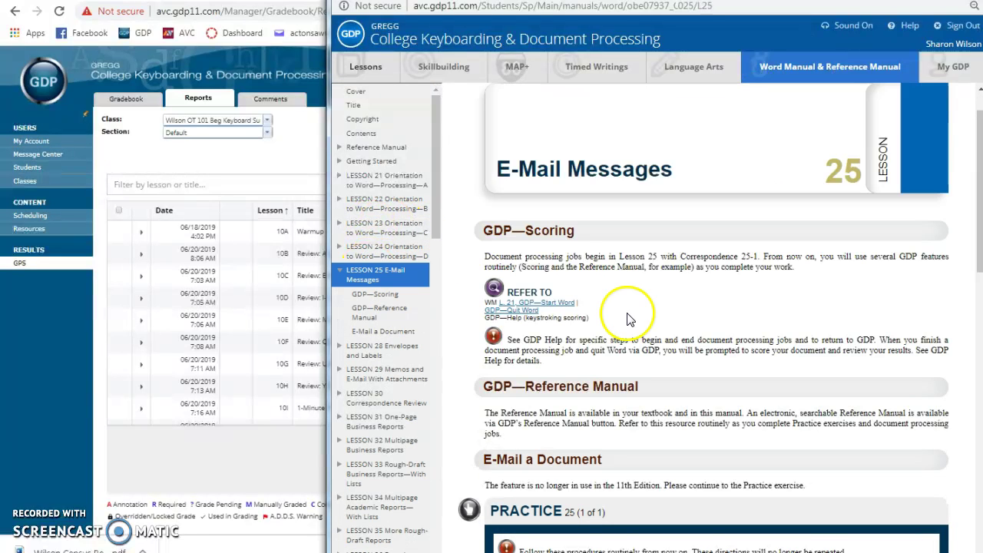
scroll(630, 318, down, 5)
click(467, 168)
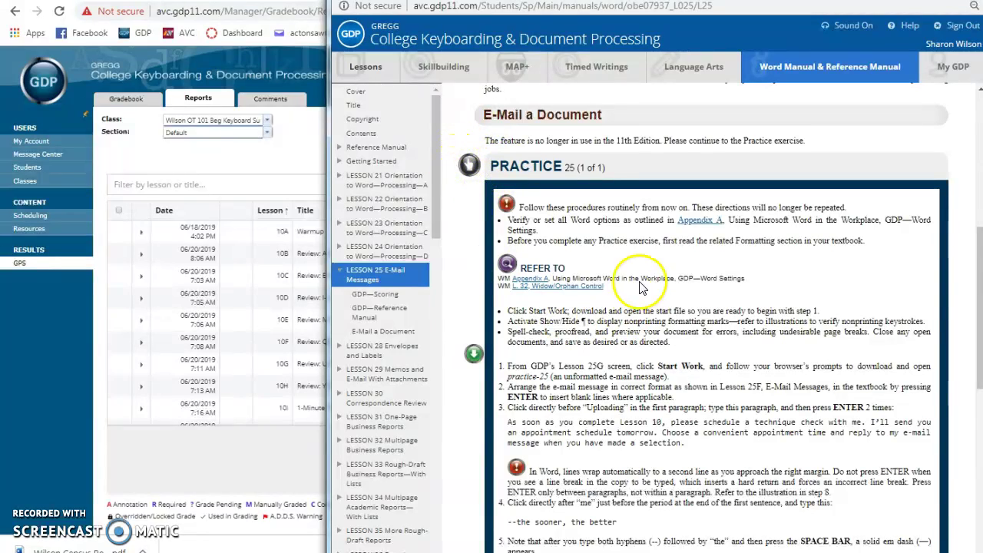
scroll(637, 285, down, 8)
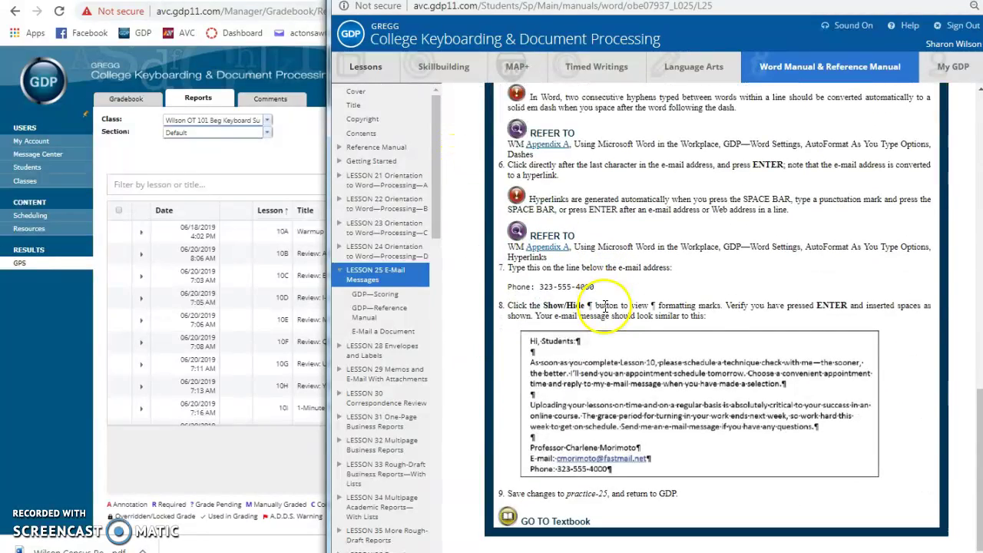
- Examine the GDP—Scoring and E-Mail a Document sections of Lesson 25, reading through the Practice 25 instructions
click(380, 295)
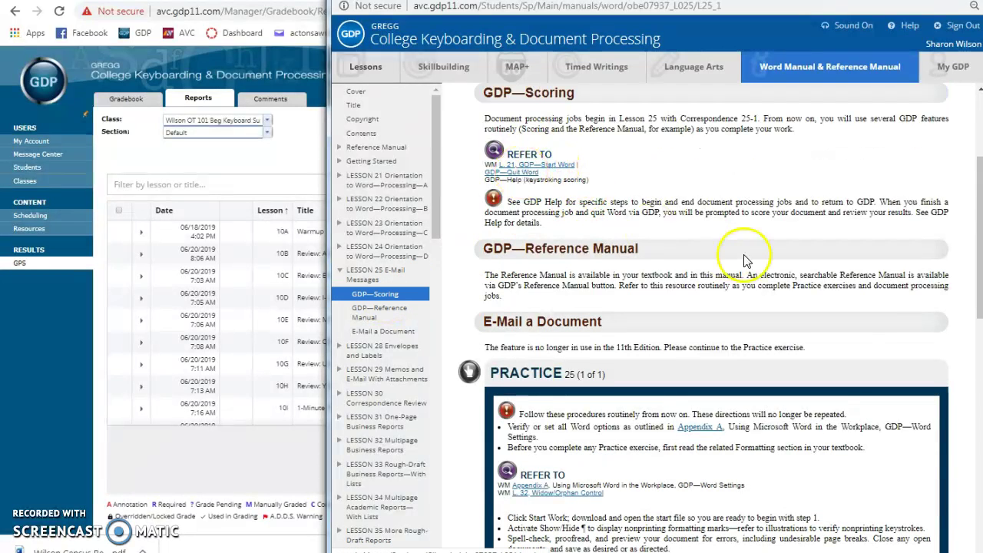
scroll(745, 230, down, 3)
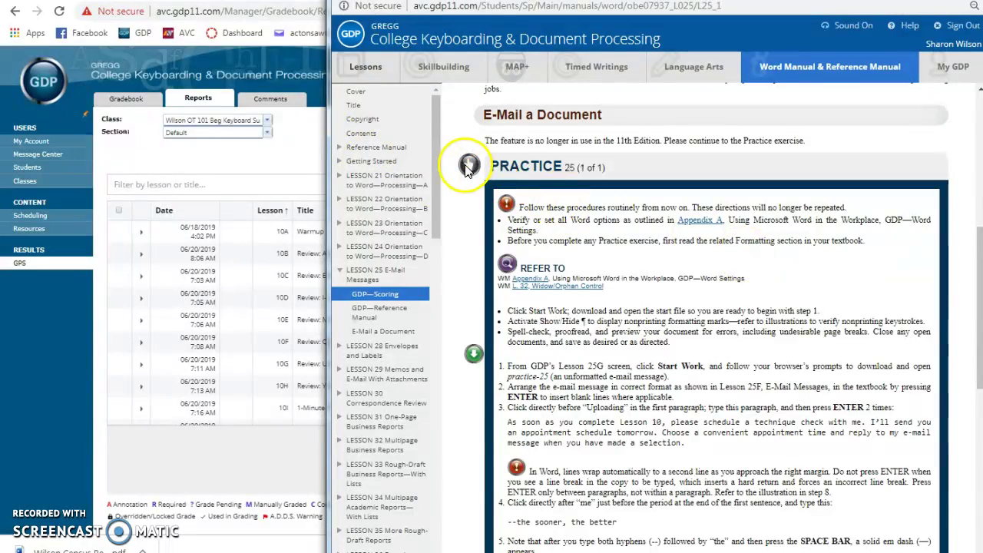
scroll(558, 292, down, 1)
scroll(558, 293, down, 5)
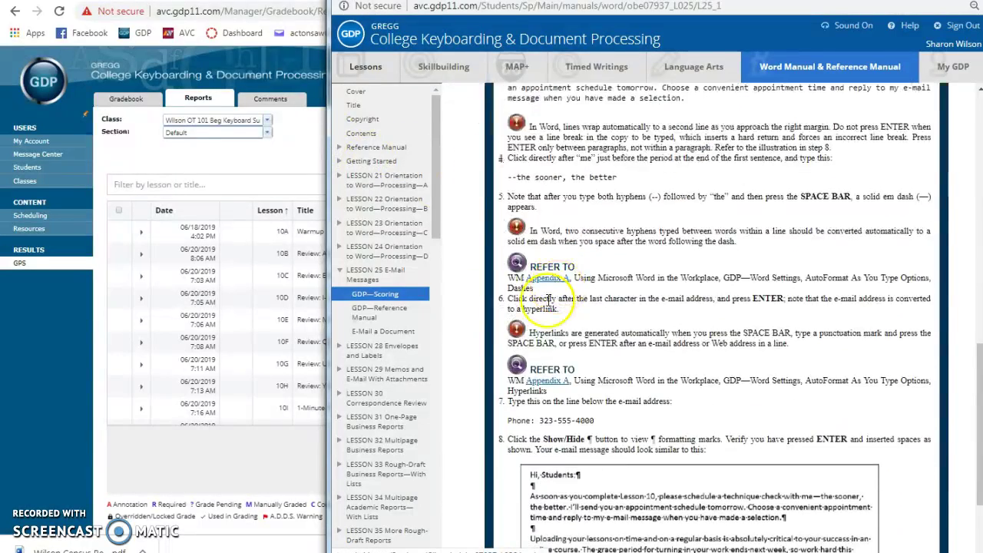
scroll(547, 291, up, 10)
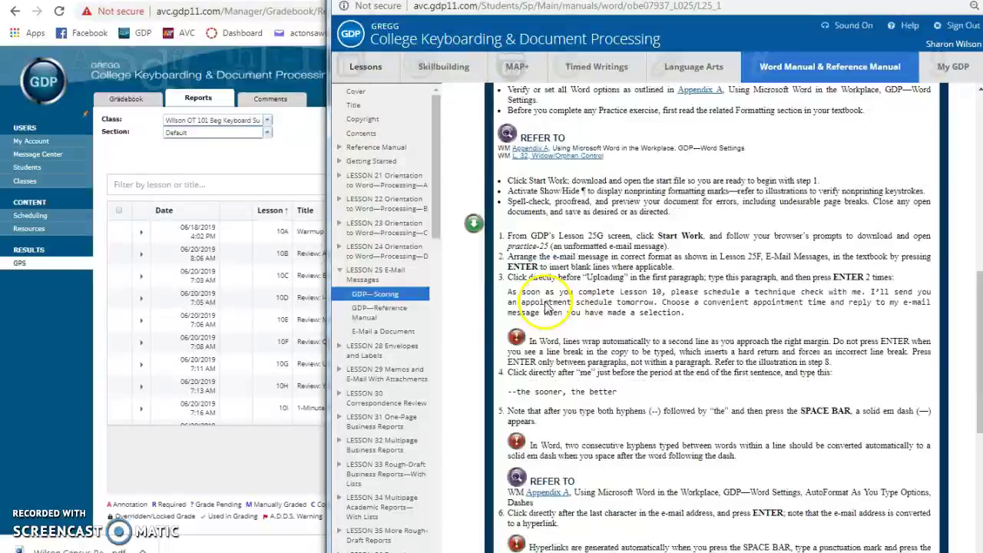
click(384, 332)
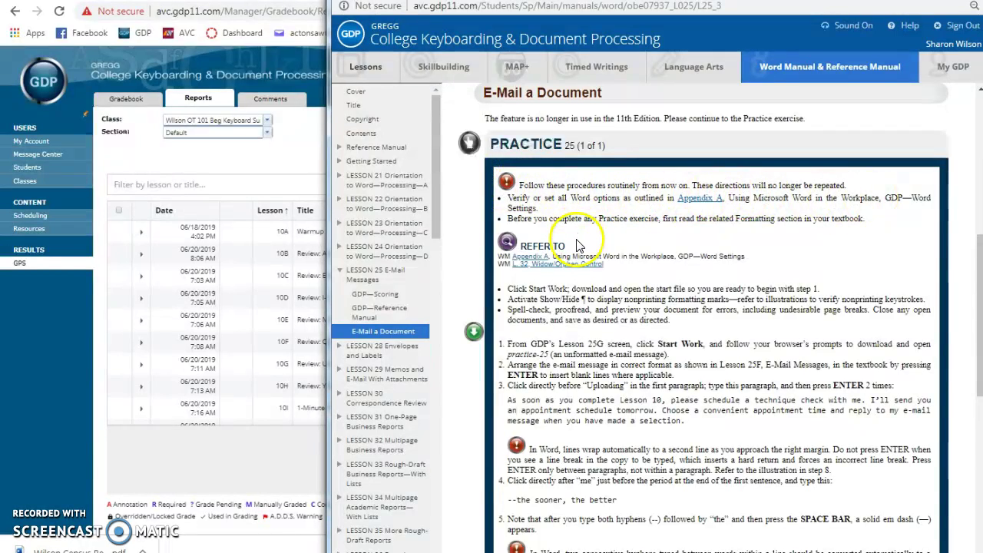
scroll(576, 231, down, 3)
scroll(575, 246, down, 3)
scroll(576, 244, down, 3)
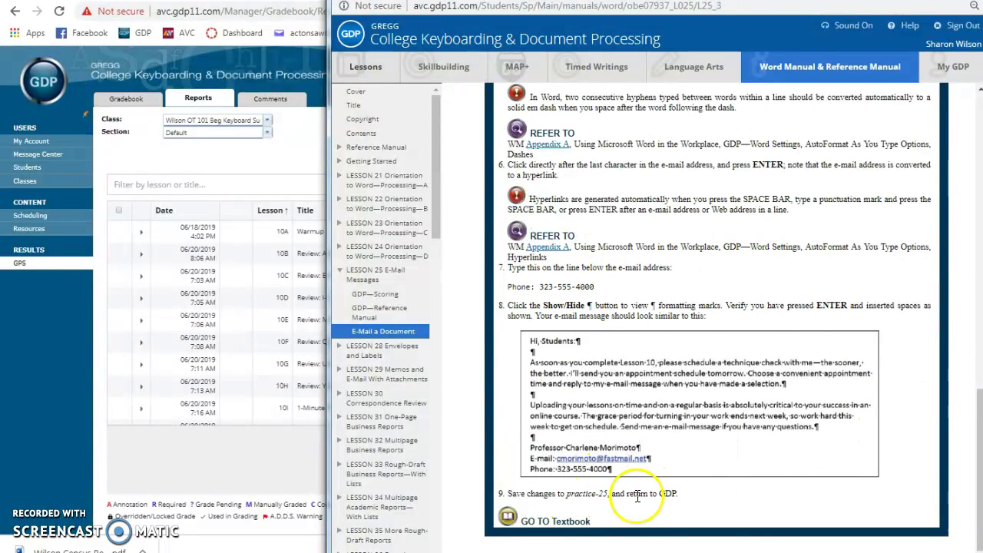
- Open Lesson 28, Envelopes and Labels, in the Word Manual and review its Practice 28 instructions
click(355, 350)
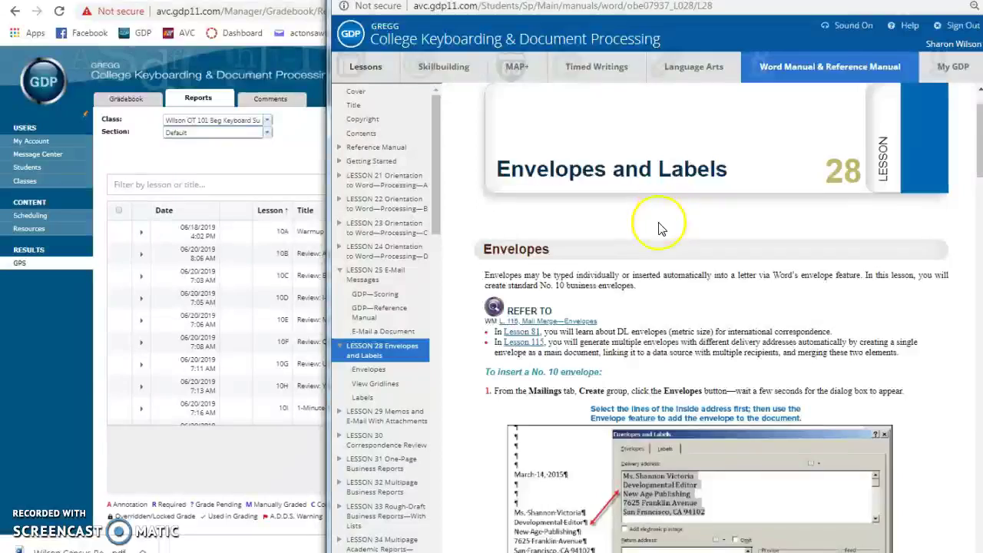
scroll(659, 229, down, 15)
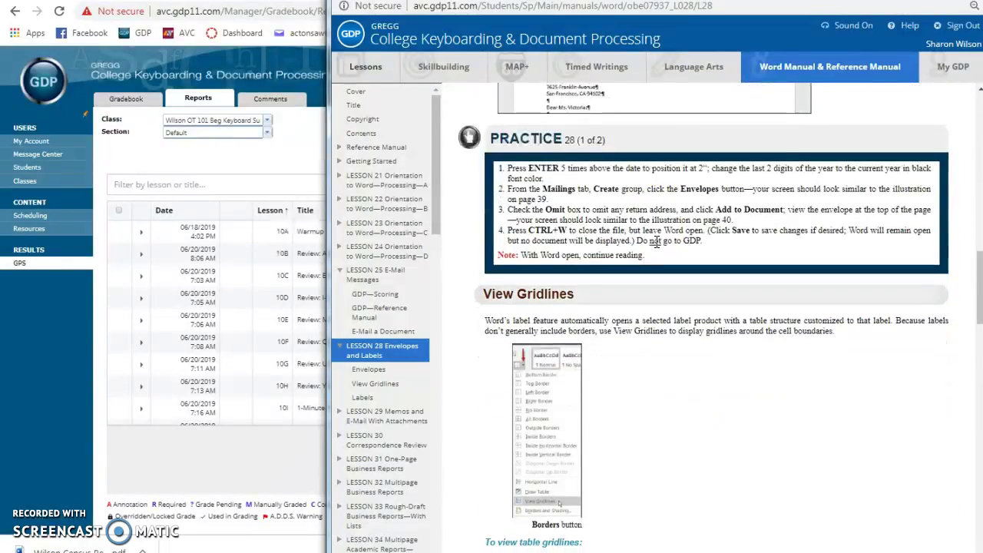
scroll(657, 243, down, 3)
- Return to the course lessons and open the Correspondence 28-9: Envelope exercise in Part 2, Unit 6, Lesson 28
click(363, 69)
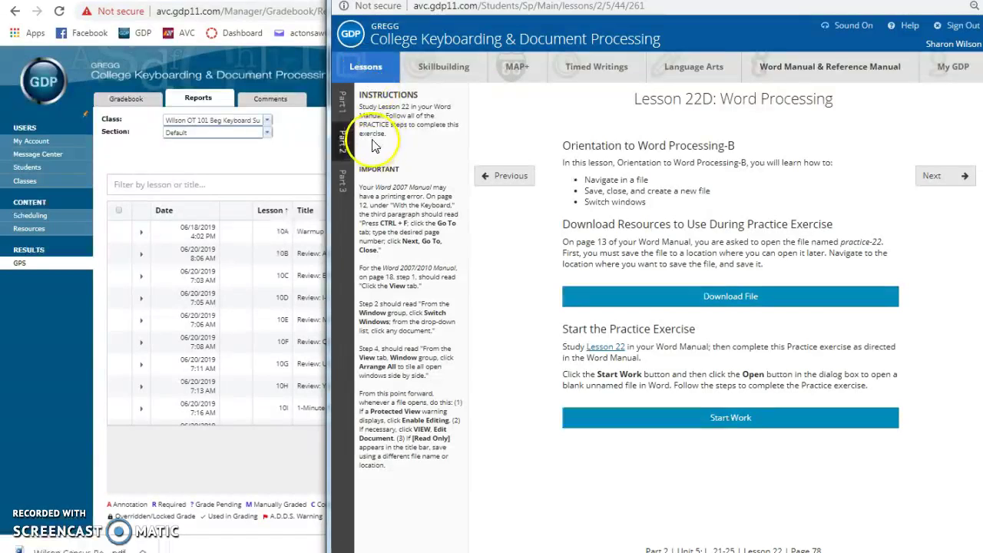
click(342, 137)
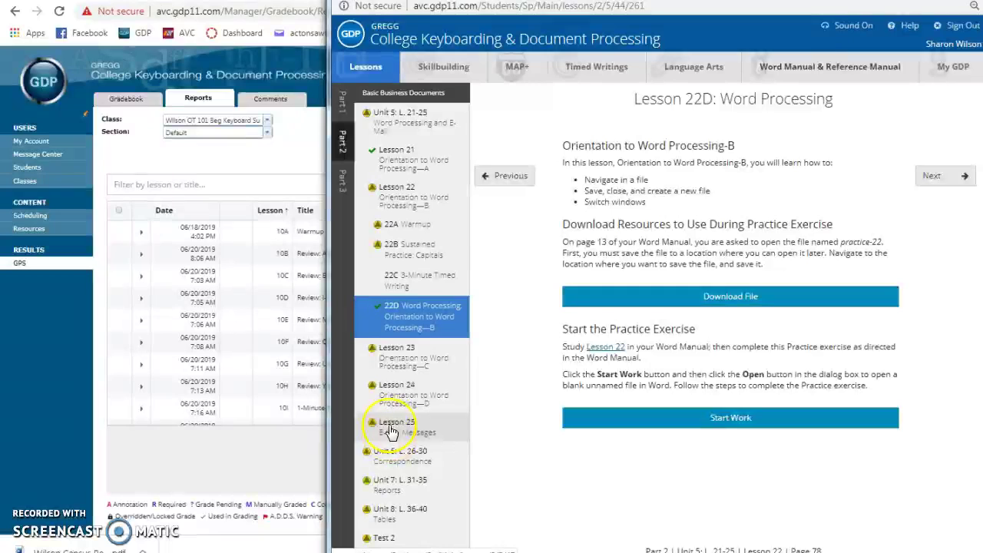
click(386, 451)
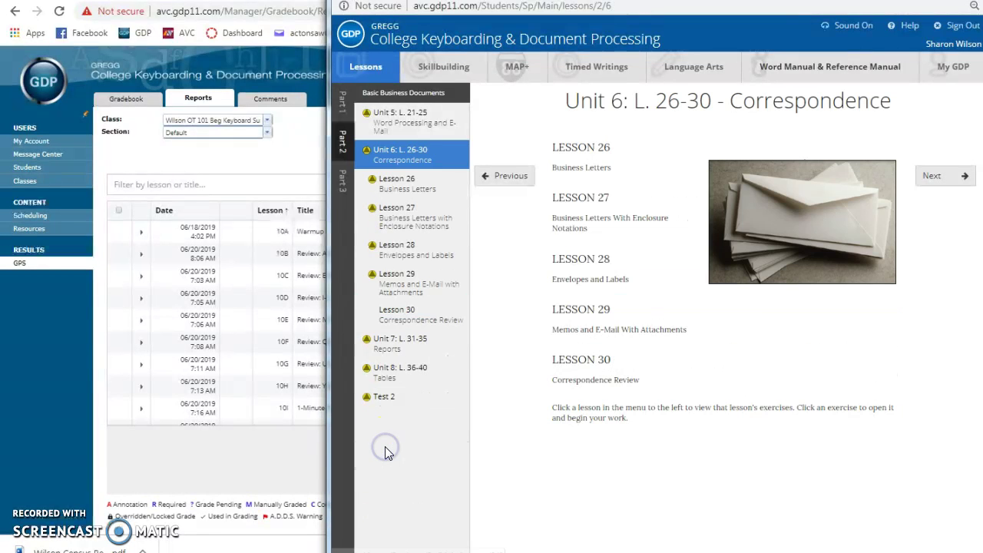
click(395, 186)
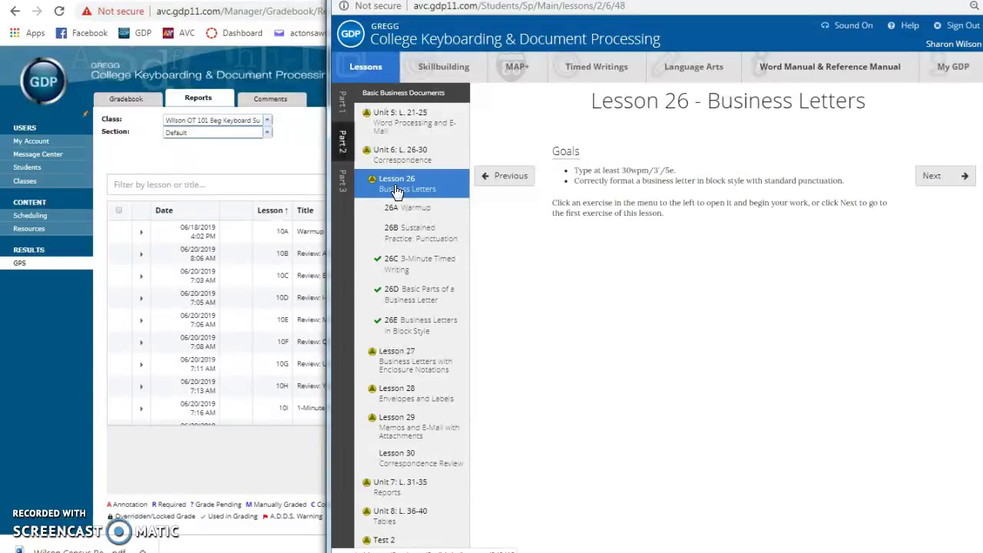
click(393, 357)
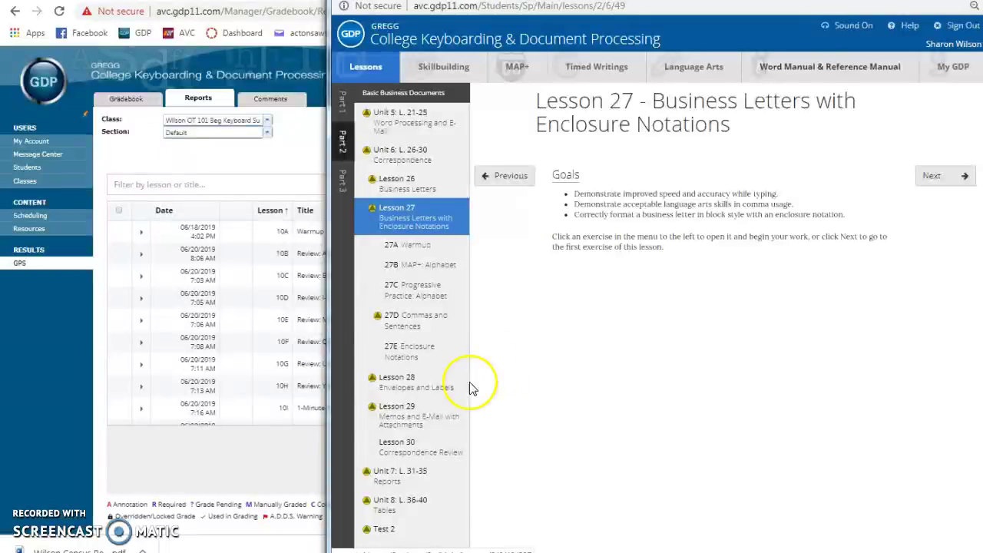
click(401, 384)
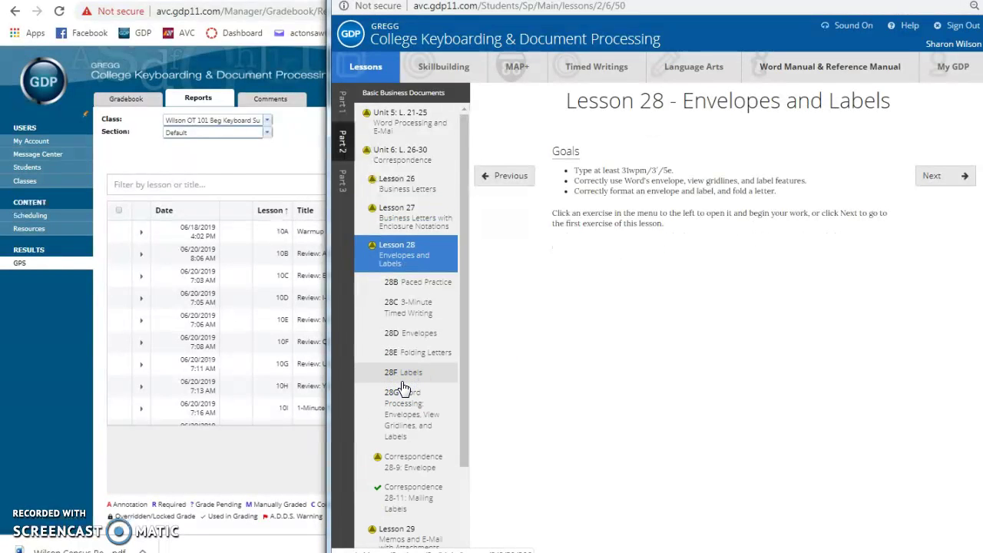
scroll(400, 388, down, 1)
click(401, 405)
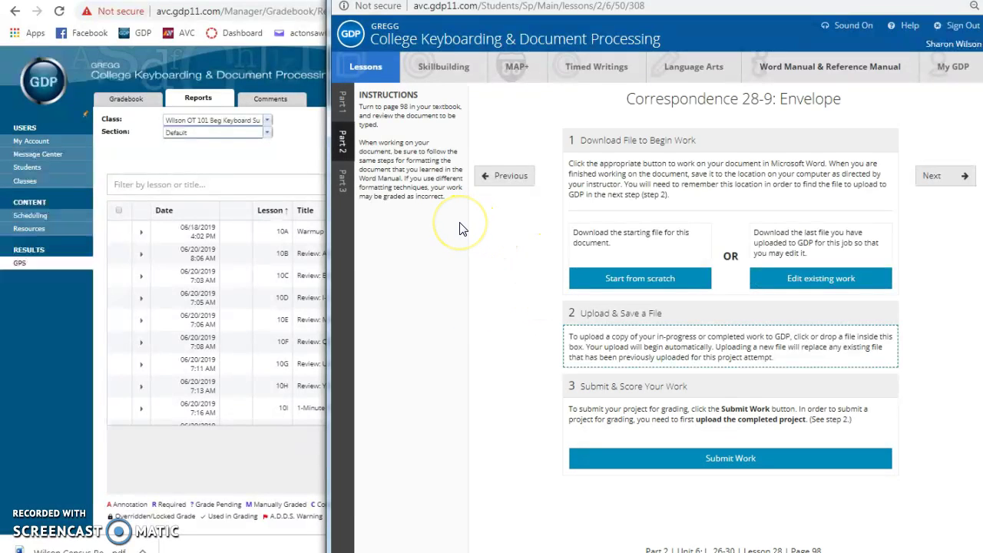
- Start Correspondence 28-9 from scratch, open the downloaded starting file in Word and enable editing
click(636, 279)
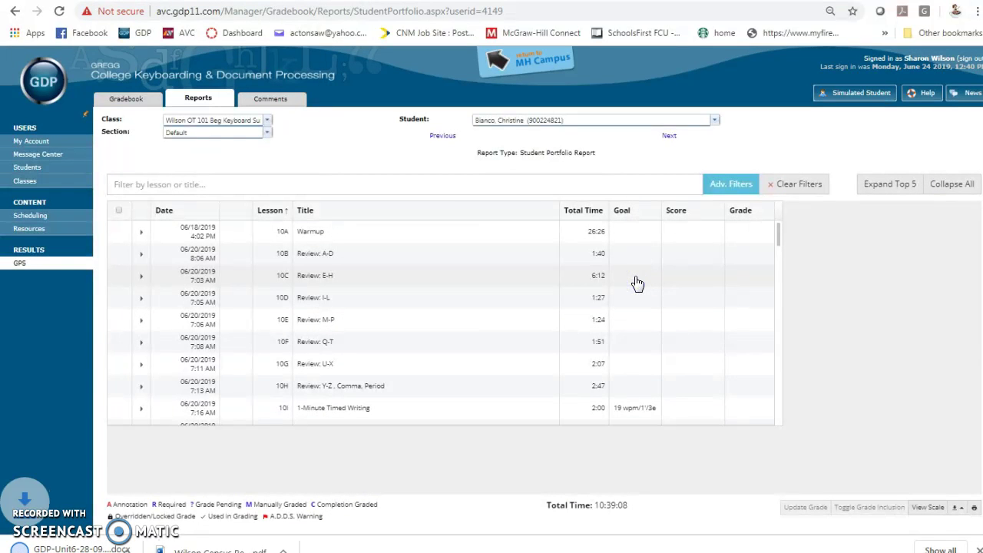
click(67, 550)
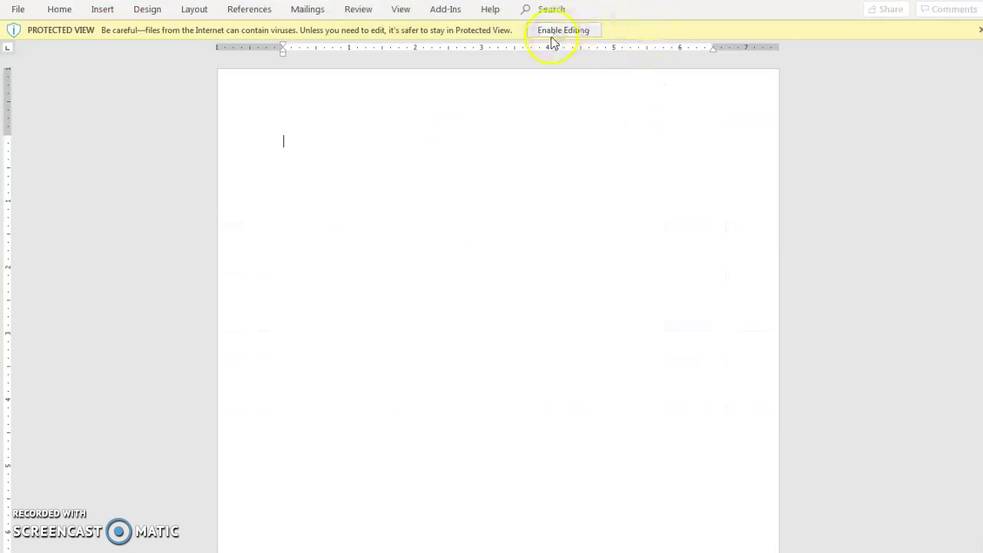
click(555, 30)
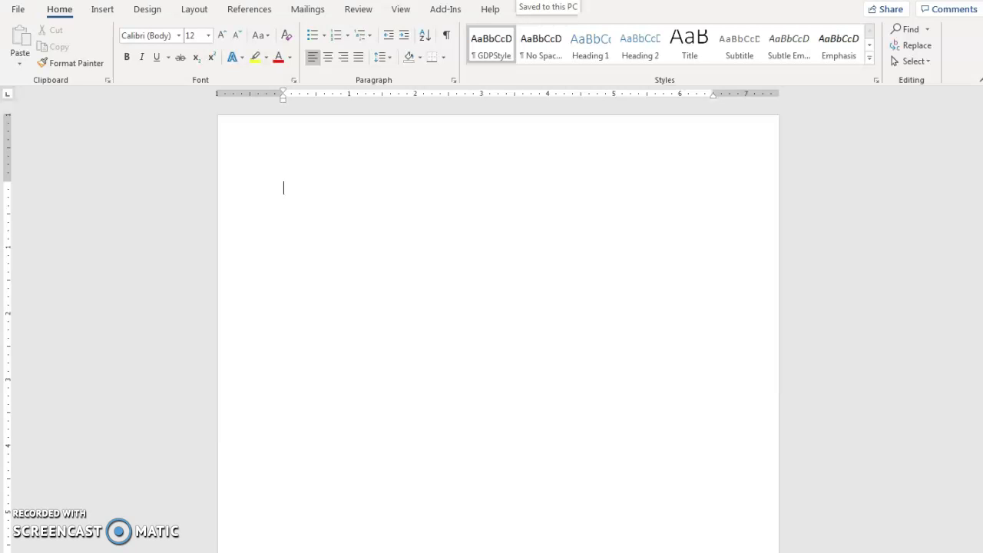
- Create an envelope and enter the recipient's name, Business Software Solutions, and the postal address as the delivery address
click(311, 9)
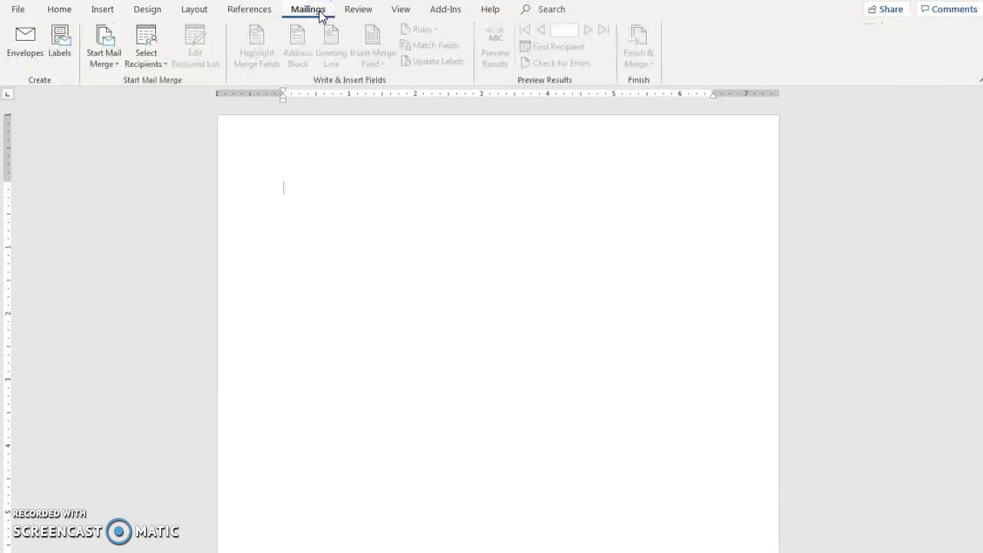
click(22, 43)
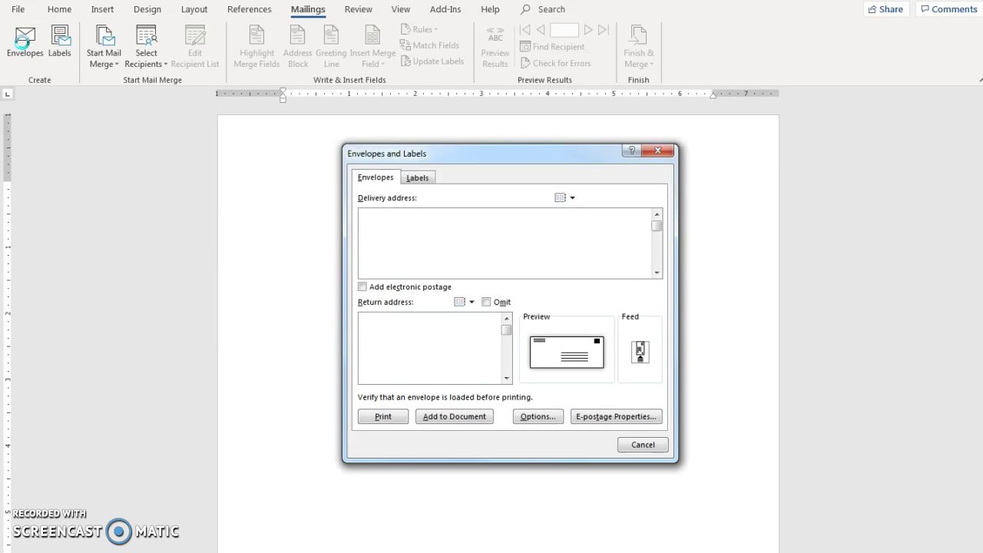
click(391, 223)
text(Mr. Brad Everett )
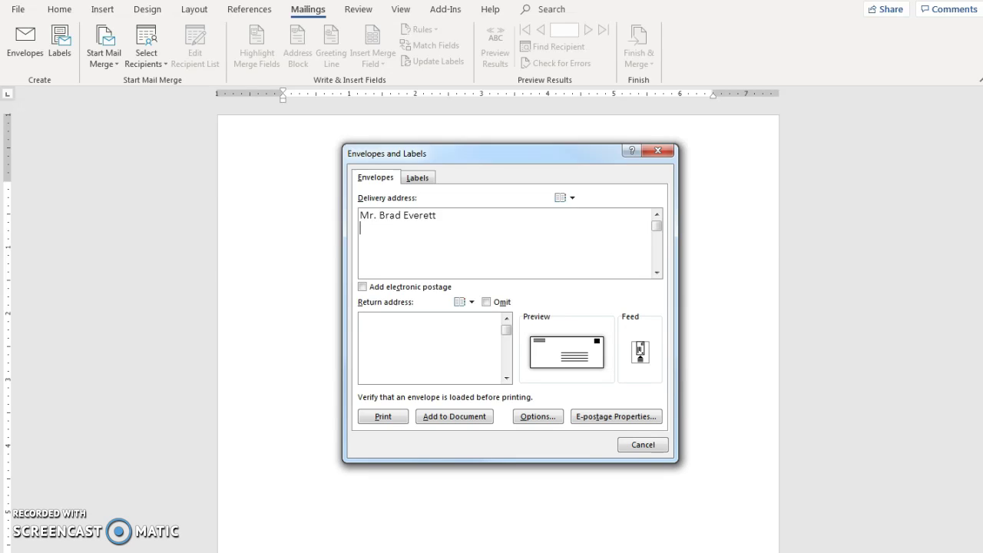
text(Bus)
key(BackSpace)
text(siness )
text(Software)
text( Solutions )
text(1410)
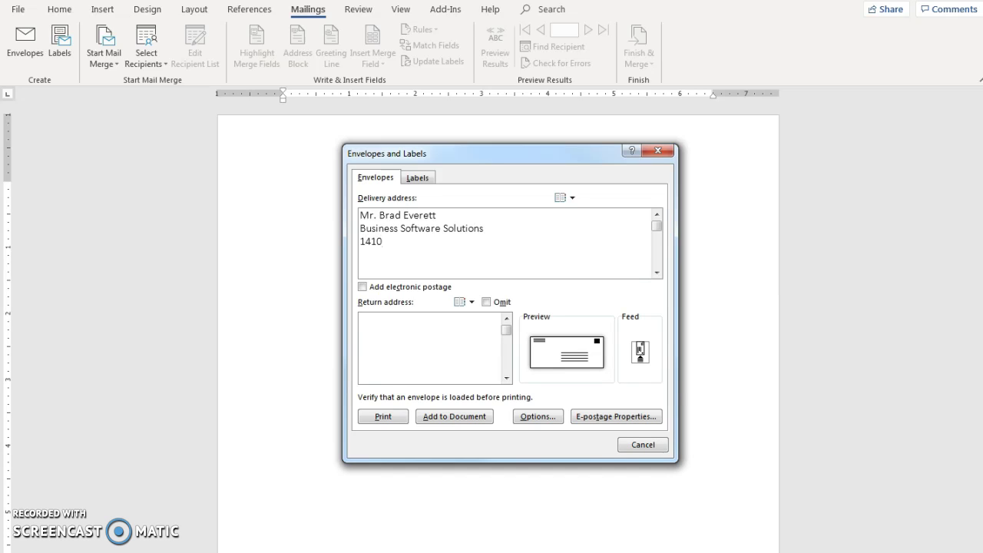
text( Monterey Road)
key(Return)
text(San)
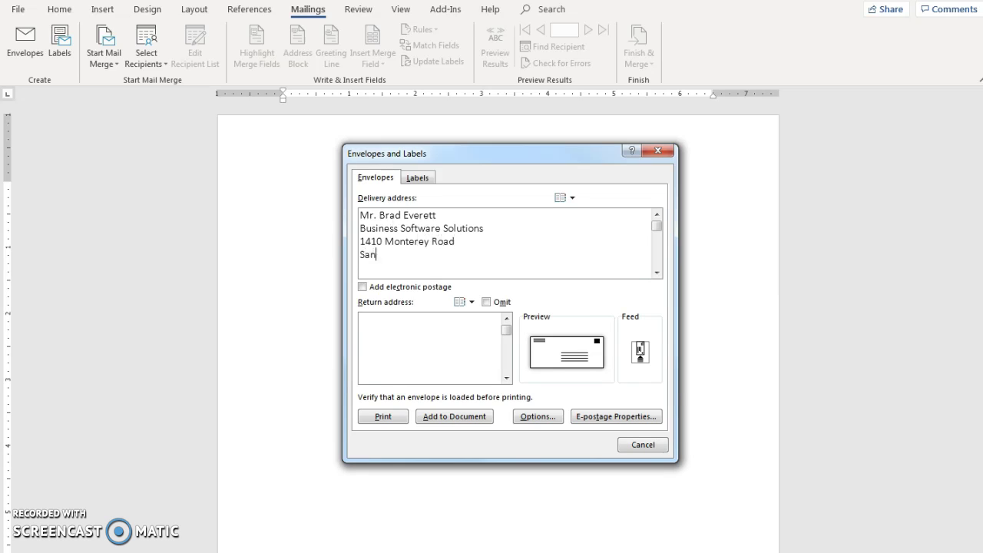
text( Jose, CA 95110)
- Enter the sender's name, ABV Systems Inc., and the postal address as the envelope's return address
click(396, 327)
text(Marie Fletcher )
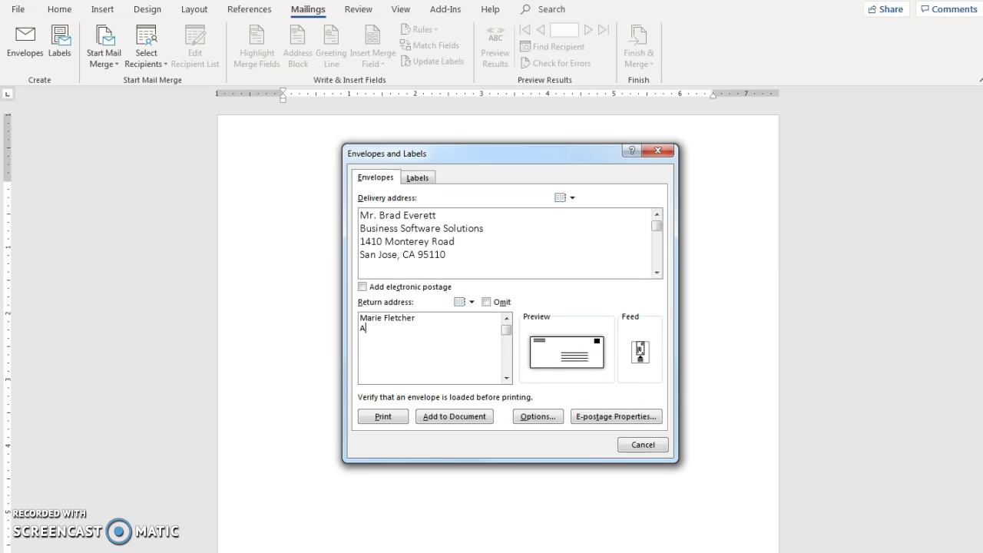
text(ABV System)
text(s Inc. 72)
text(00)
text( Cedar Street)
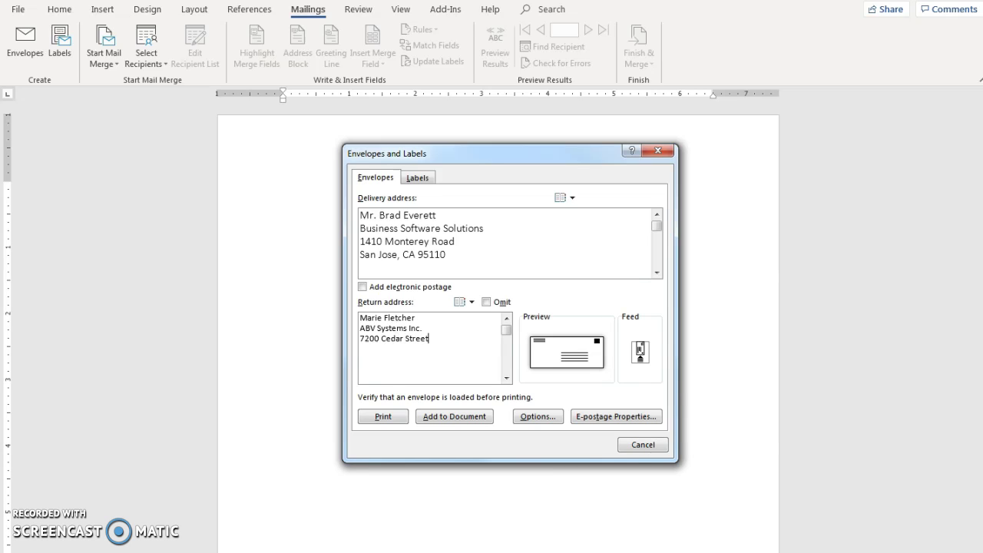
key(Return)
text(Omaha, NE)
text(68124)
- Add the envelope to the document without saving the return address as the default, and check its layout
click(451, 416)
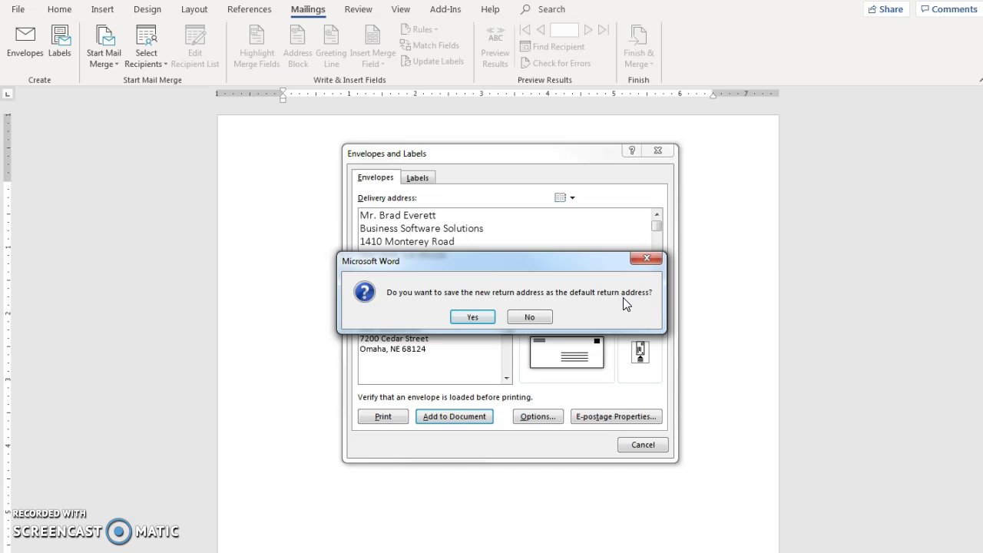
click(529, 316)
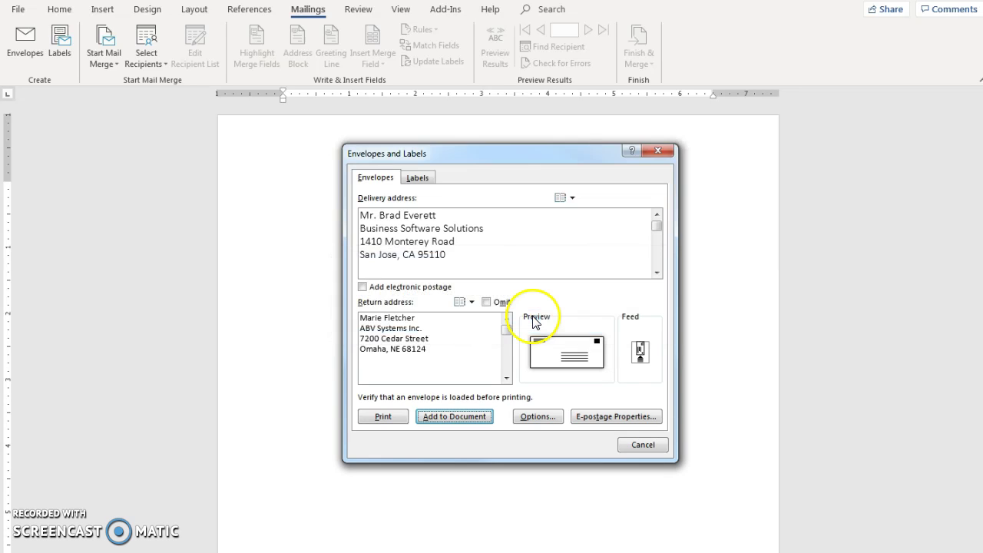
scroll(384, 334, down, 3)
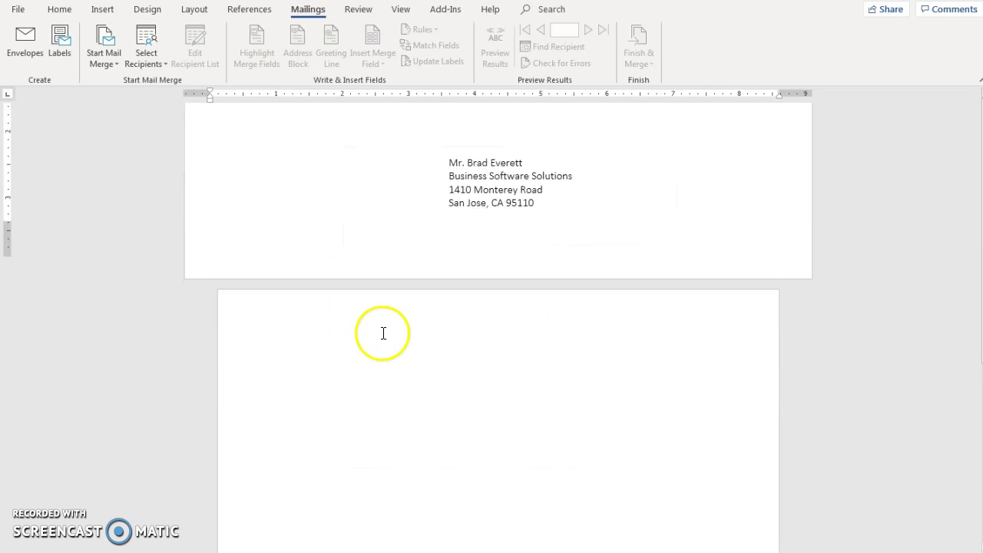
scroll(373, 402, down, 3)
scroll(372, 392, up, 5)
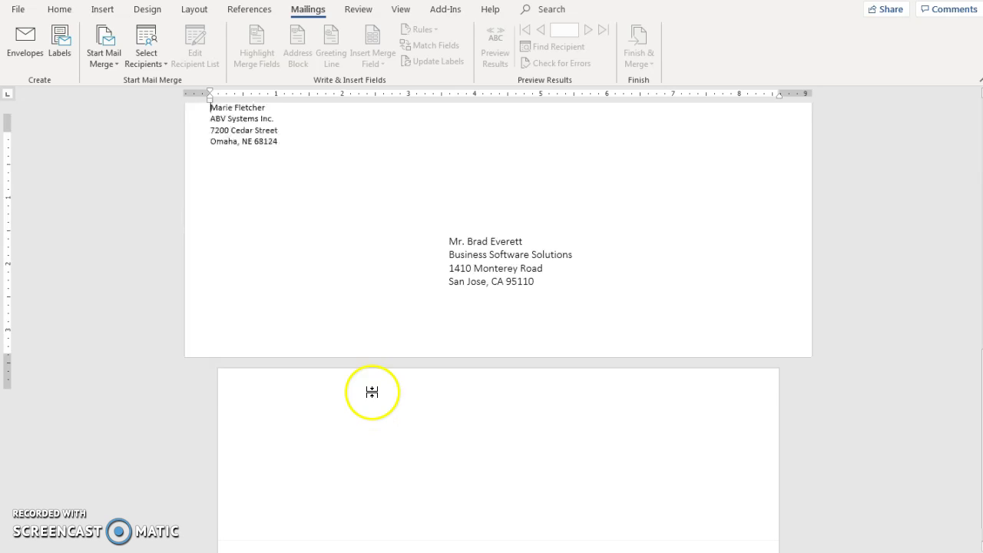
scroll(372, 392, up, 1)
scroll(22, 15, up, 1)
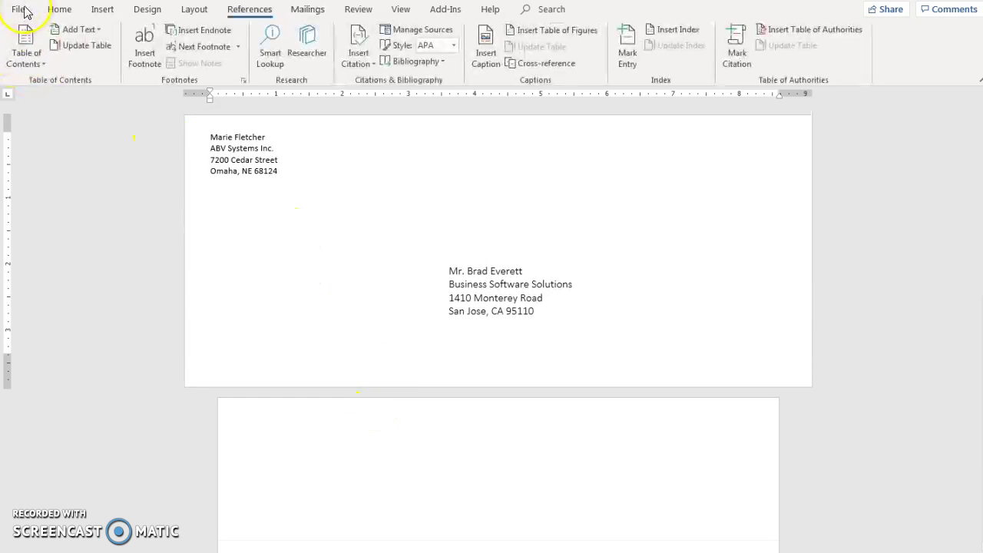
- Save the envelope document to the Desktop as the Word document GDP-Unit6-28-09-Cor.docx
click(20, 9)
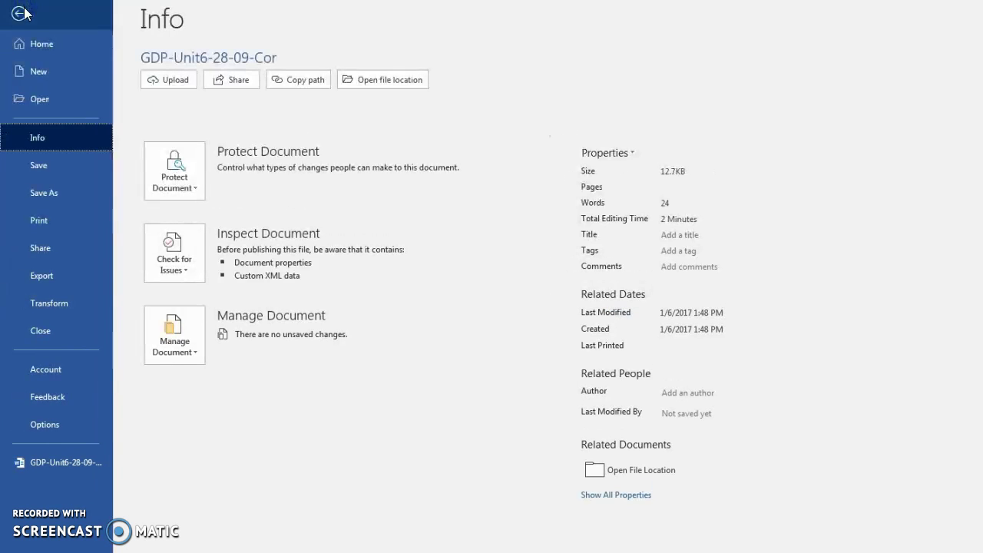
click(39, 191)
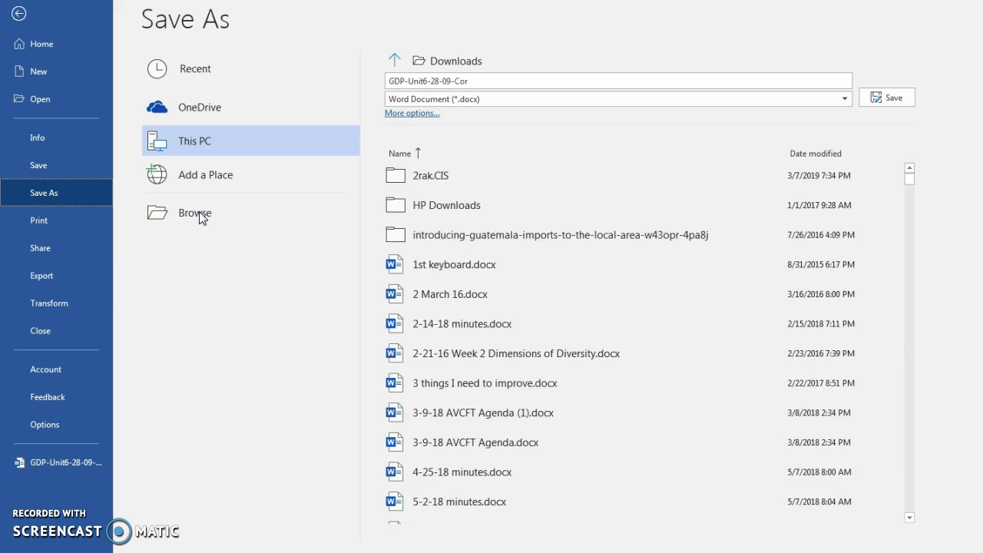
click(199, 212)
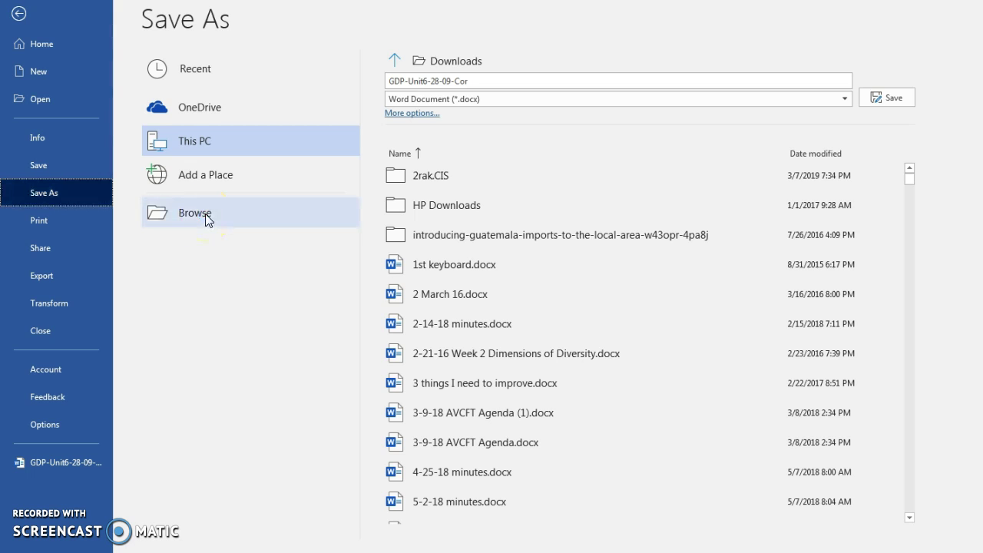
click(205, 215)
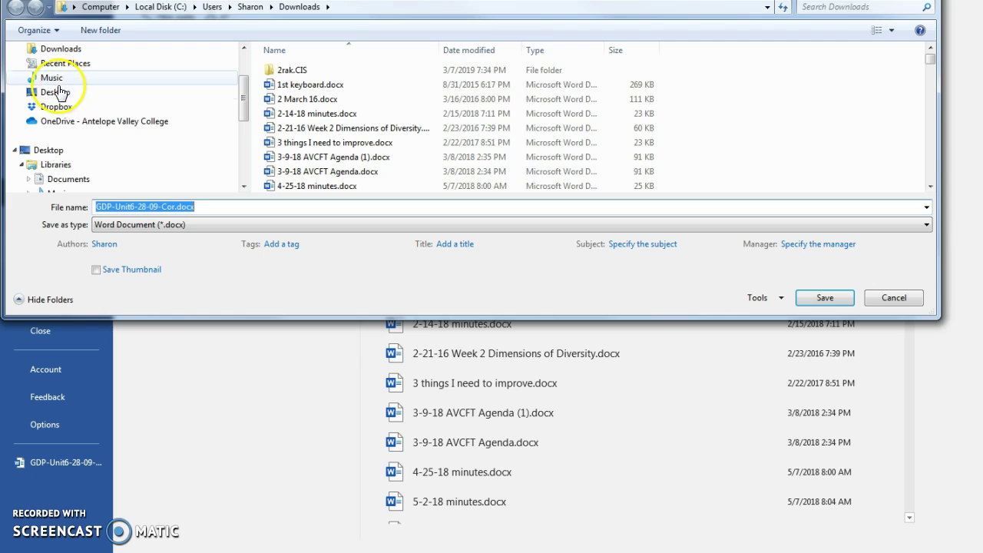
click(55, 92)
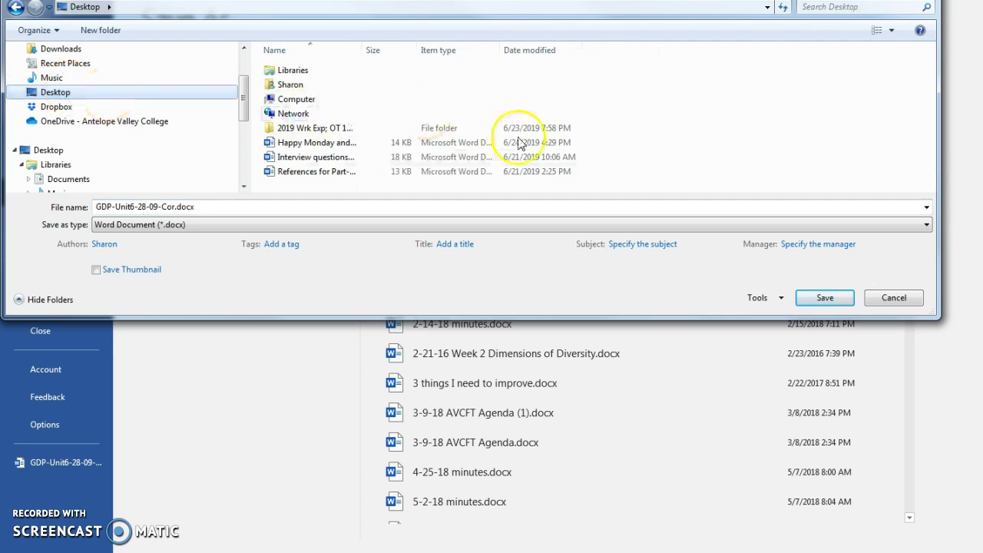
click(816, 298)
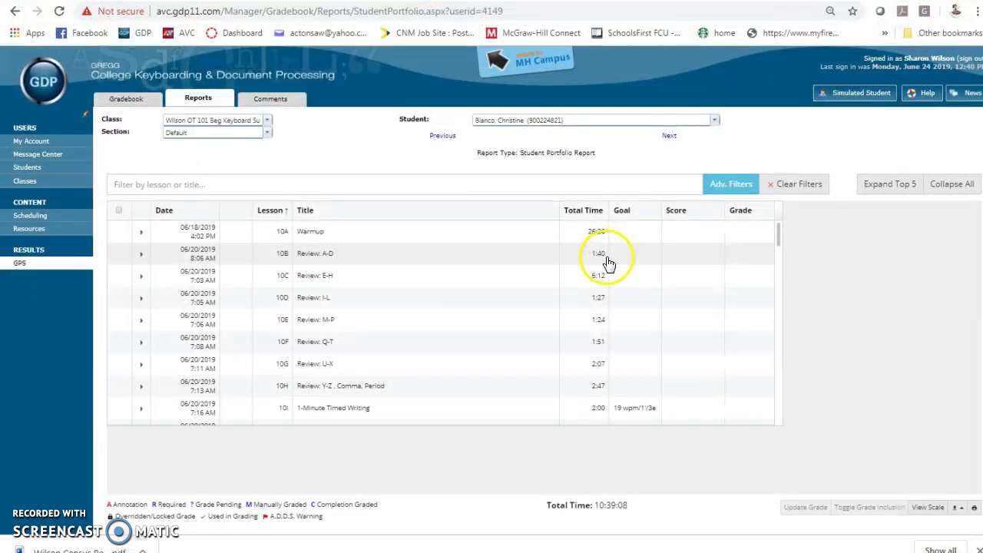
- Switch to the GDP 11e window showing Correspondence 28-9: Envelope and try to submit the work for grading
click(828, 100)
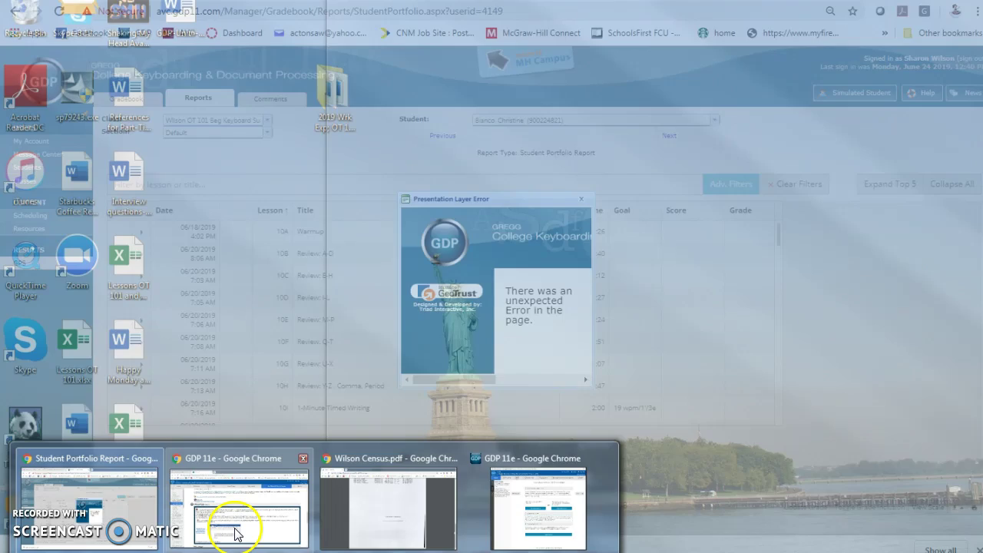
click(235, 530)
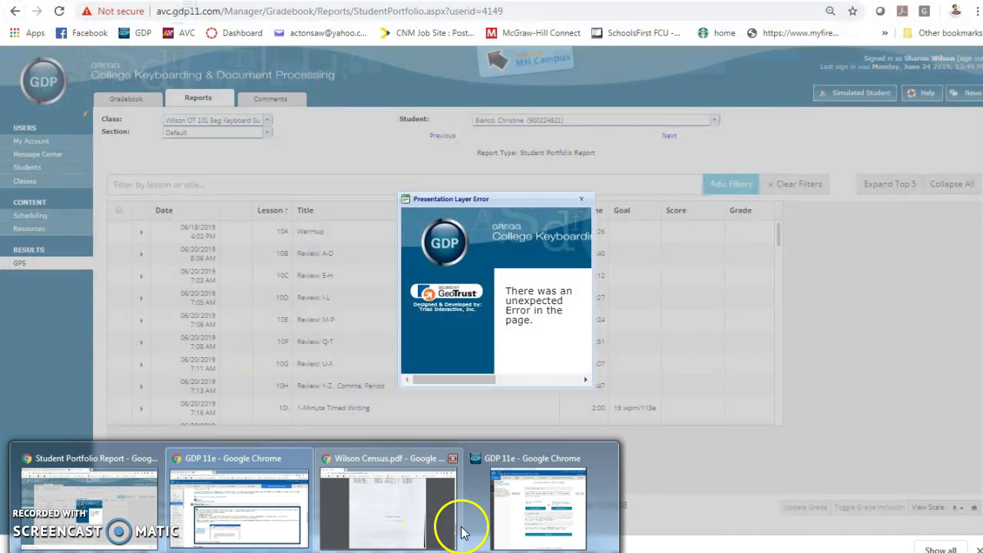
click(530, 514)
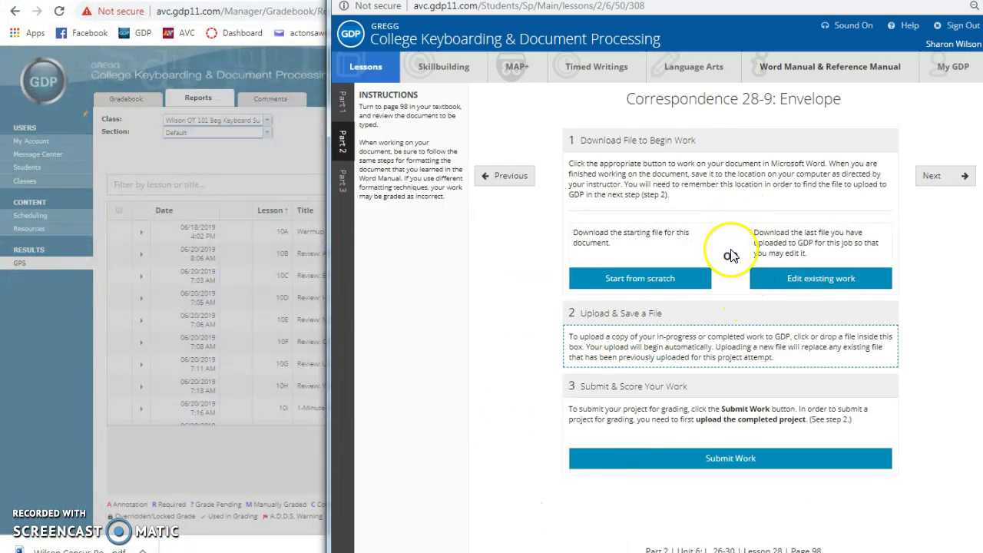
click(728, 460)
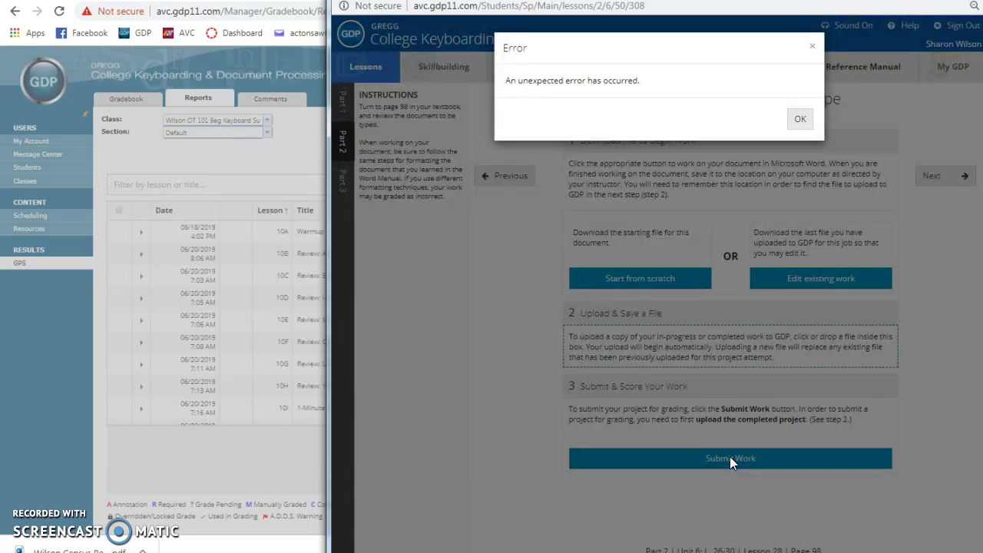
click(797, 118)
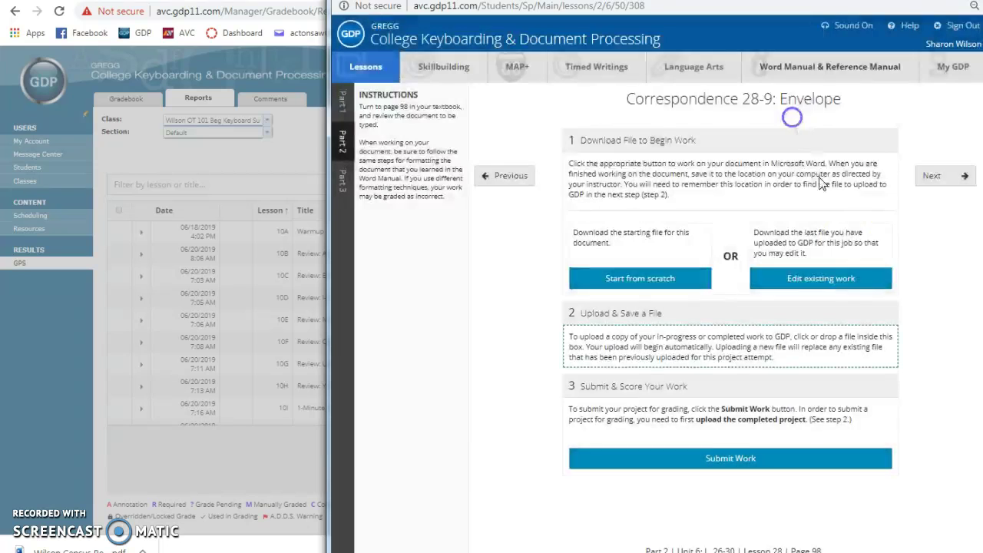